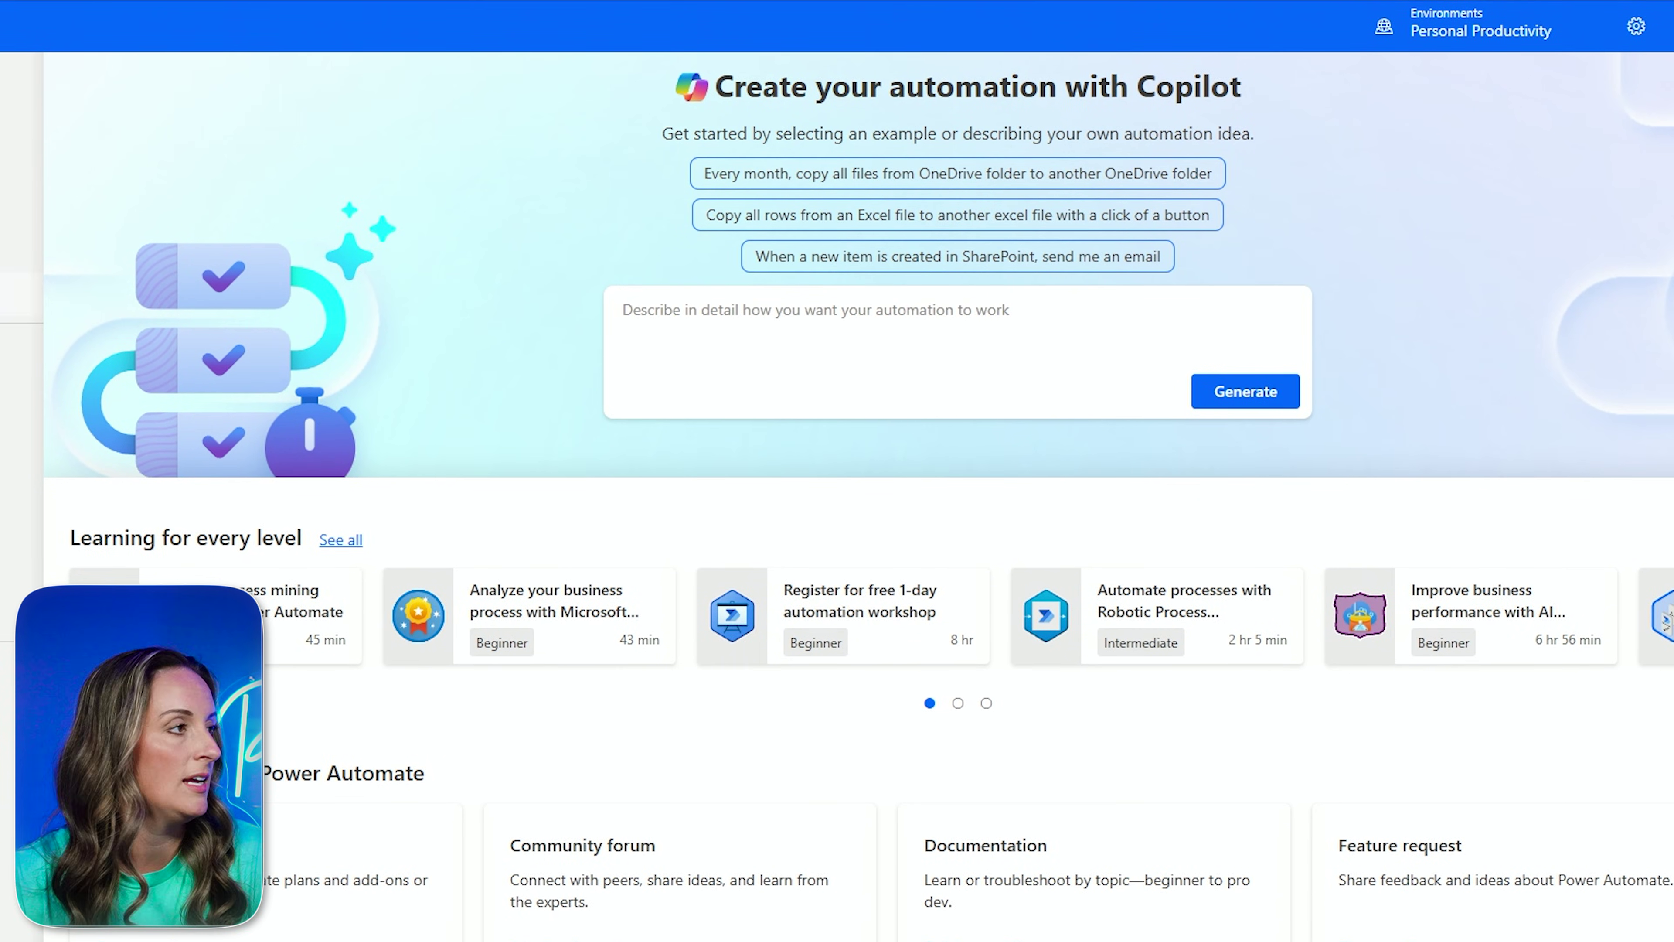
- Paste 'Every week, send an email for each item in Sharepoint list' into the Copilot description box
{"action": "left_click", "coordinate": [700, 321]}
{"action": "type", "text": "Every week, send an email for each item in Sharepoint list"}
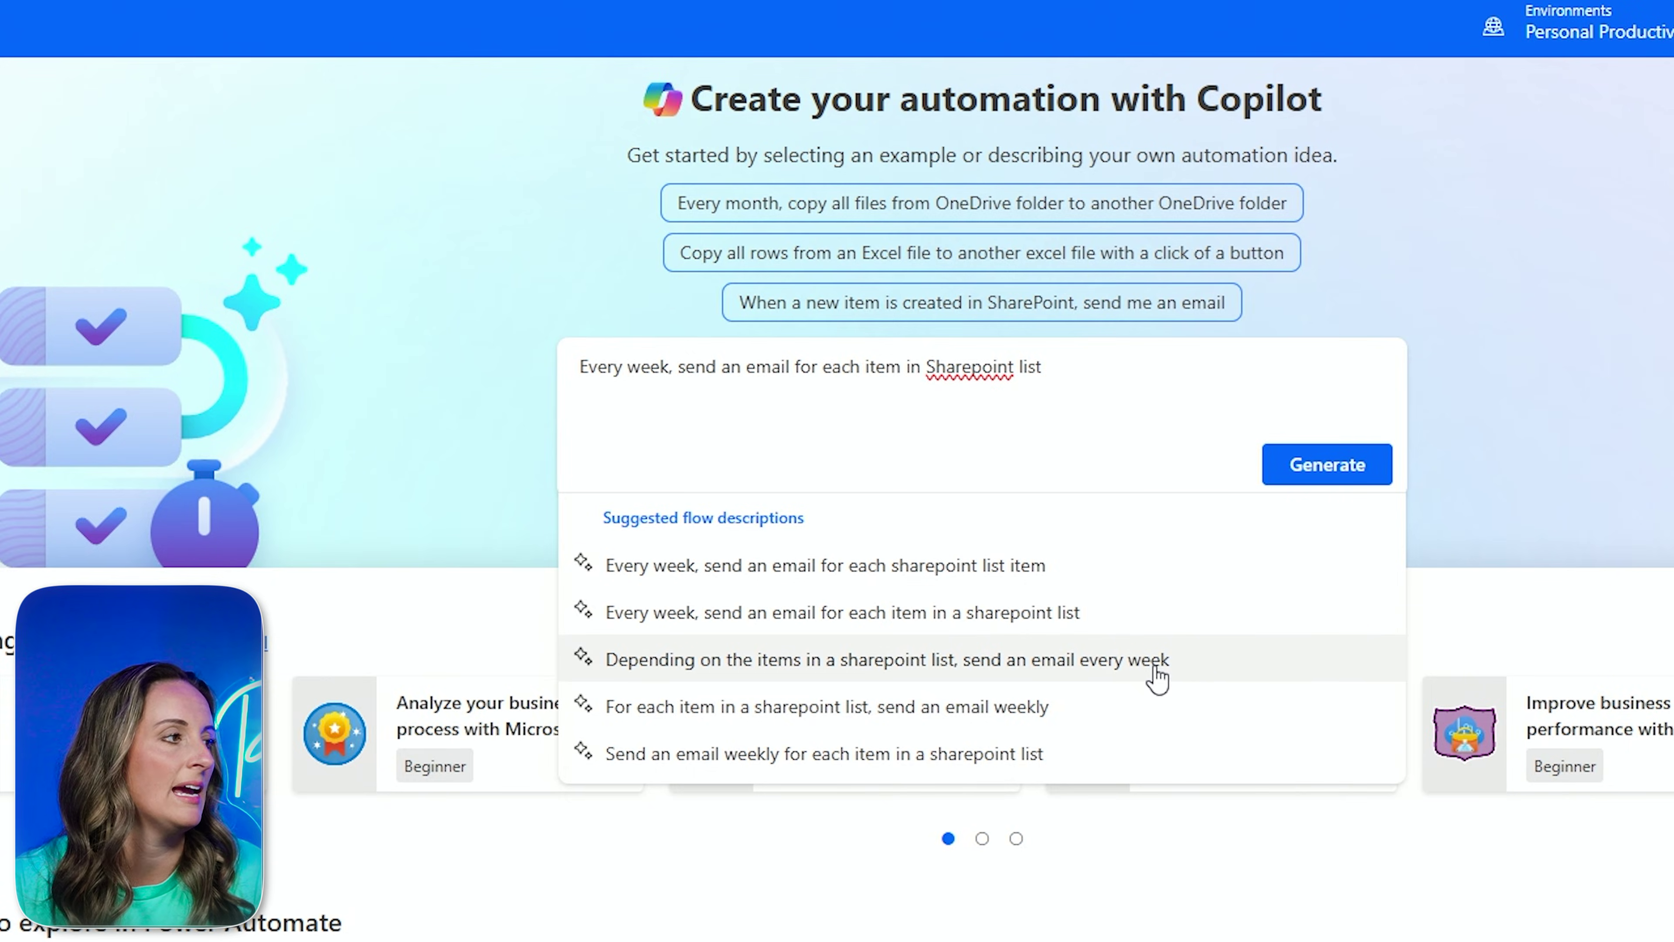
- Pick the suggestion 'Depending on the items in a sharepoint list, send an email every week'
{"action": "left_click", "coordinate": [1156, 669]}
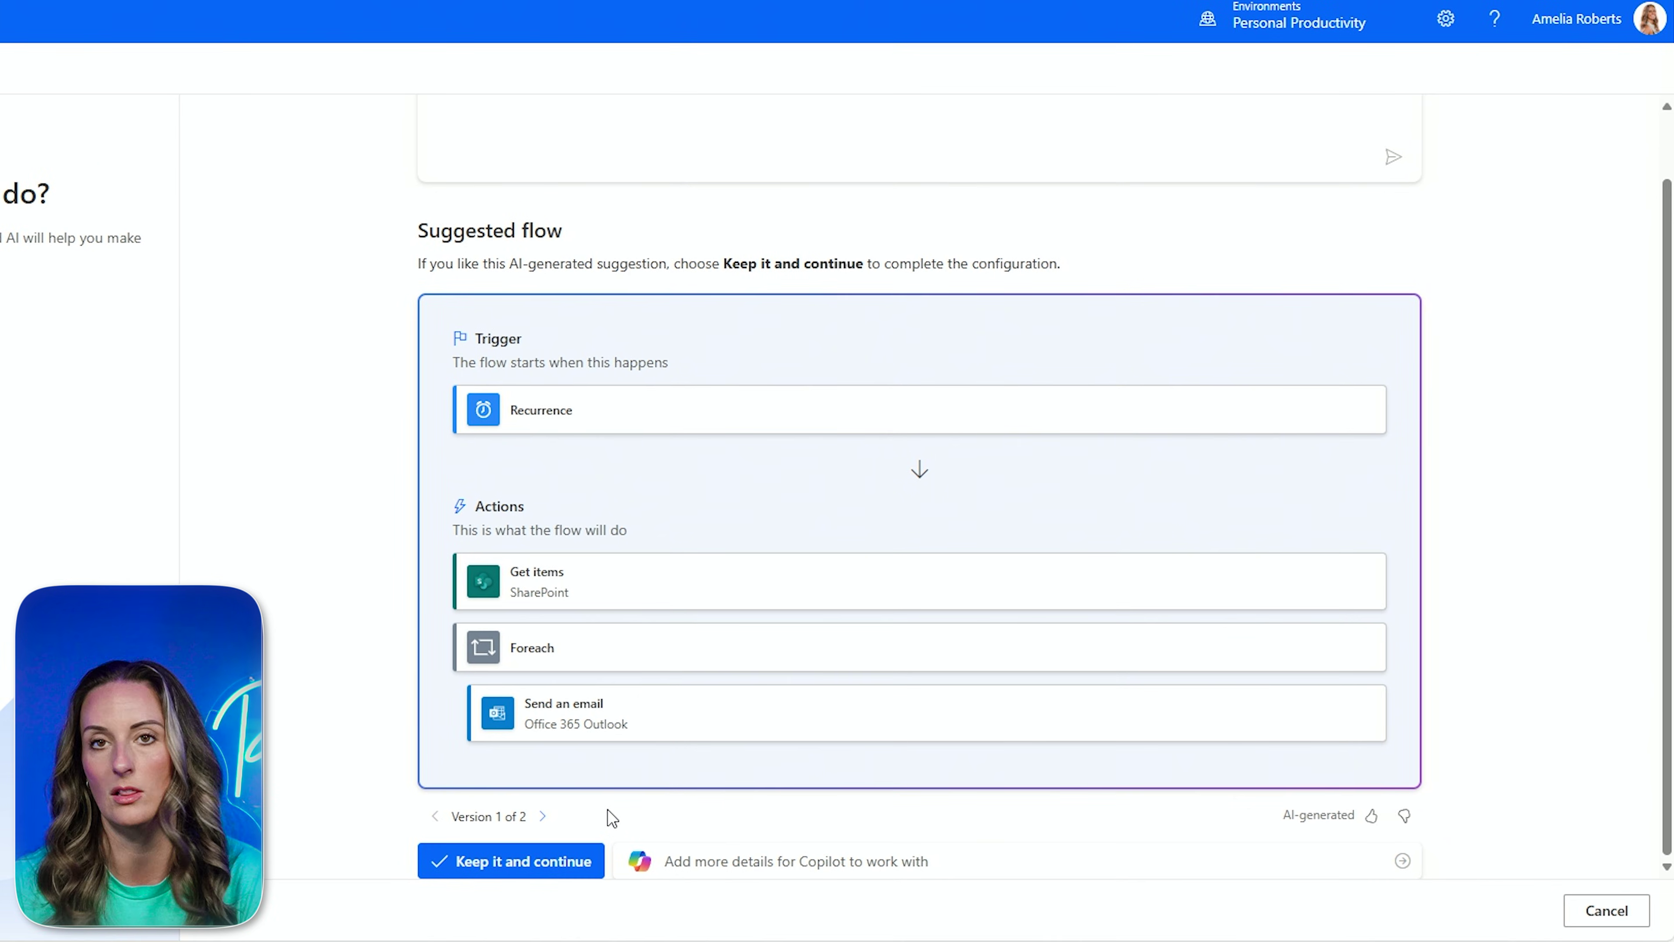
- Keep the suggested flow, then expand its Foreach loop in the designer to reveal Send an email
{"action": "left_click", "coordinate": [552, 863]}
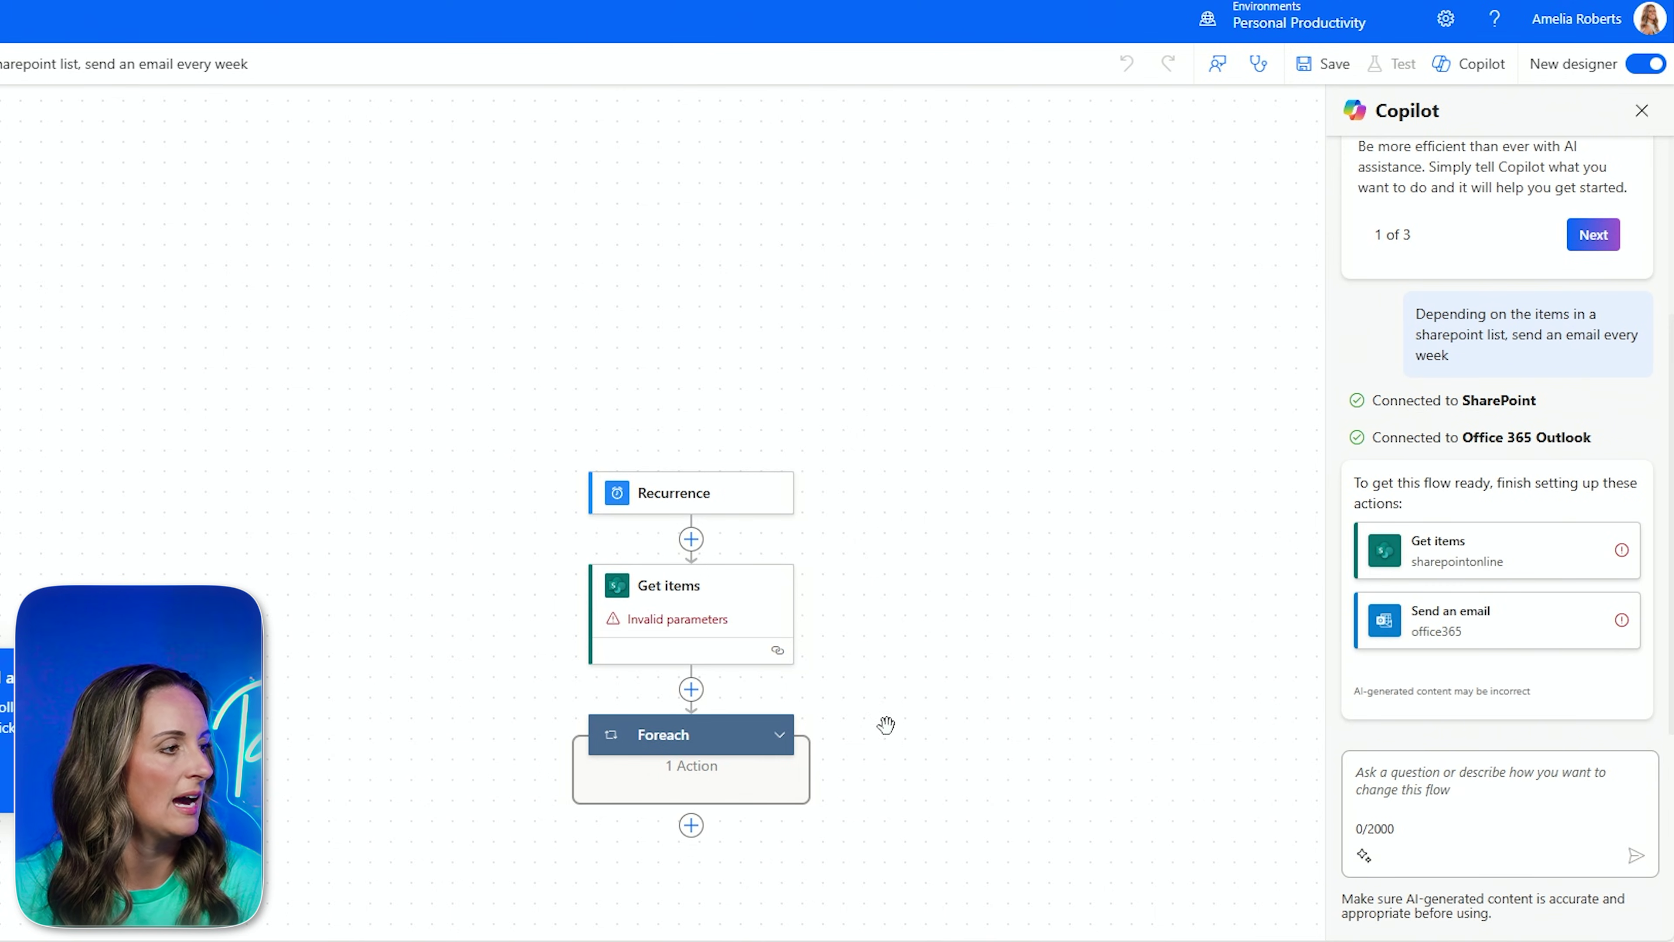
{"action": "left_click", "coordinate": [779, 735]}
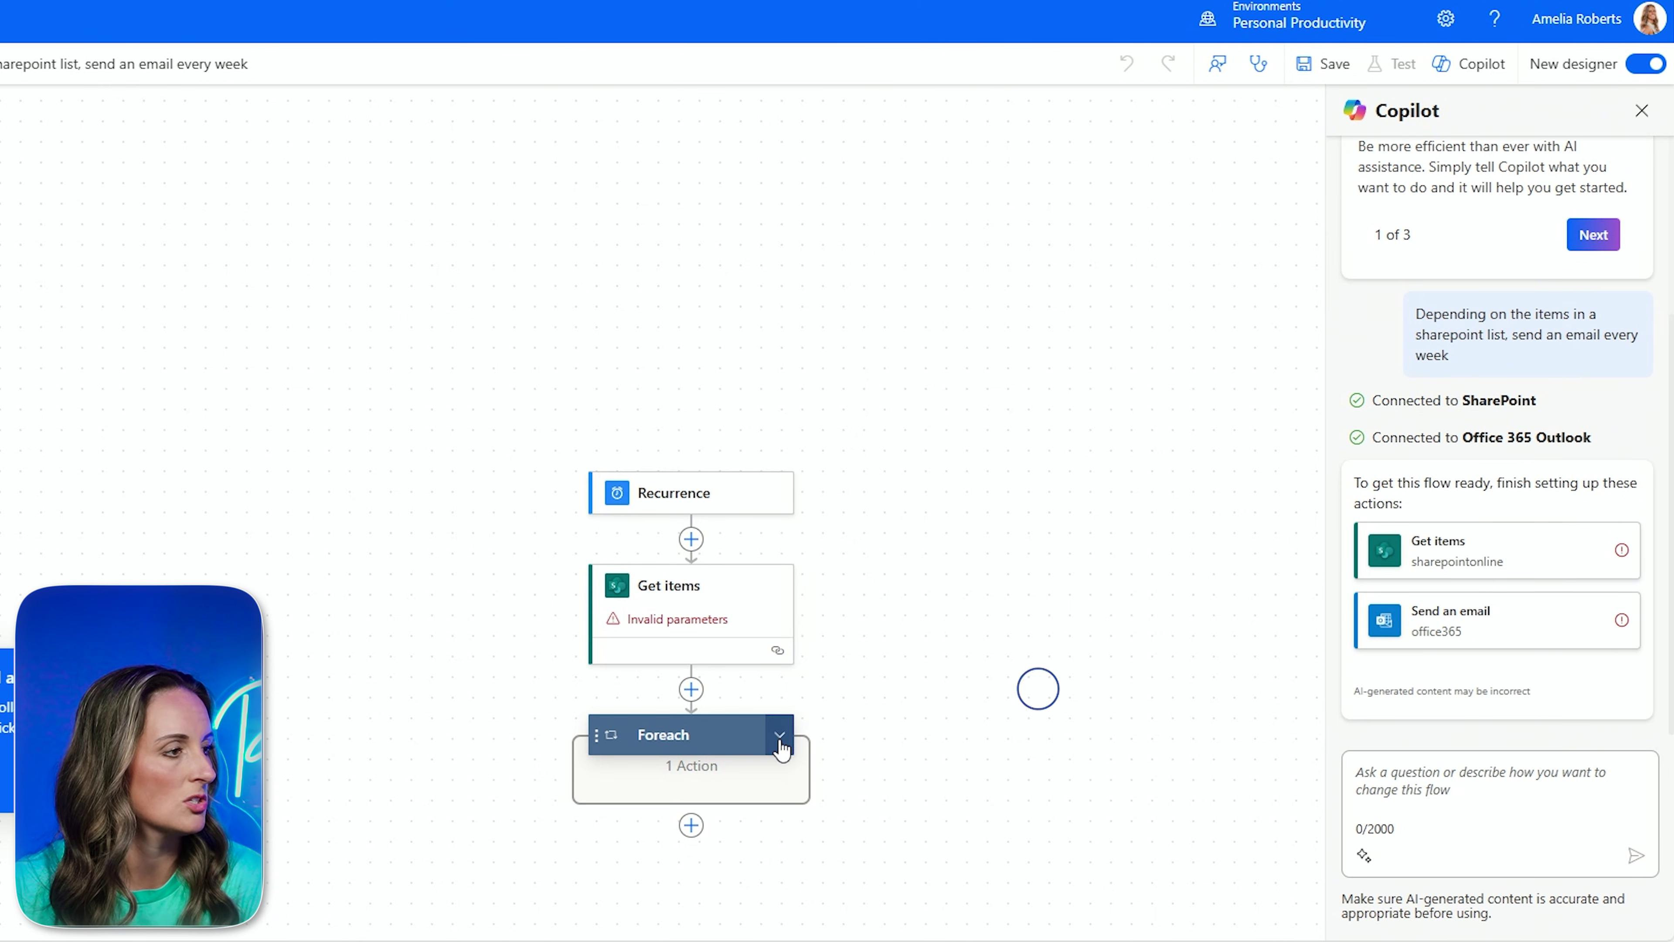
{"action": "scroll", "coordinate": [1061, 666], "scroll_direction": "down", "scroll_amount": 2}
{"action": "scroll", "coordinate": [1070, 639], "scroll_direction": "down", "scroll_amount": 1}
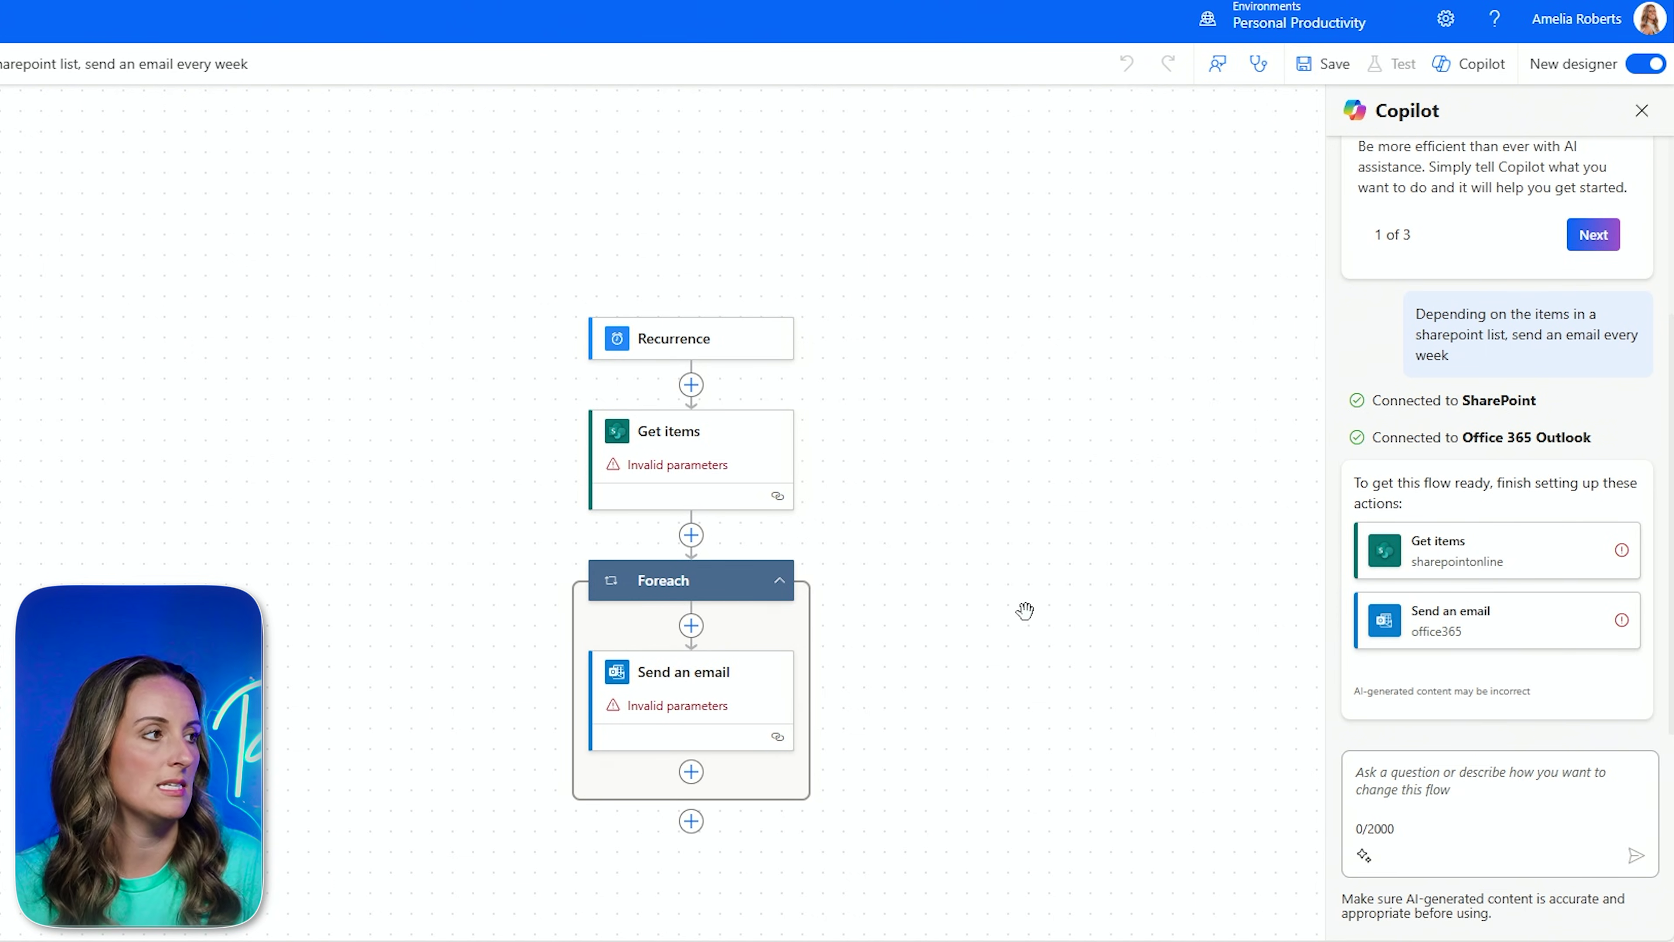
- Set the Recurrence trigger to run on Monday
{"action": "left_click", "coordinate": [685, 349]}
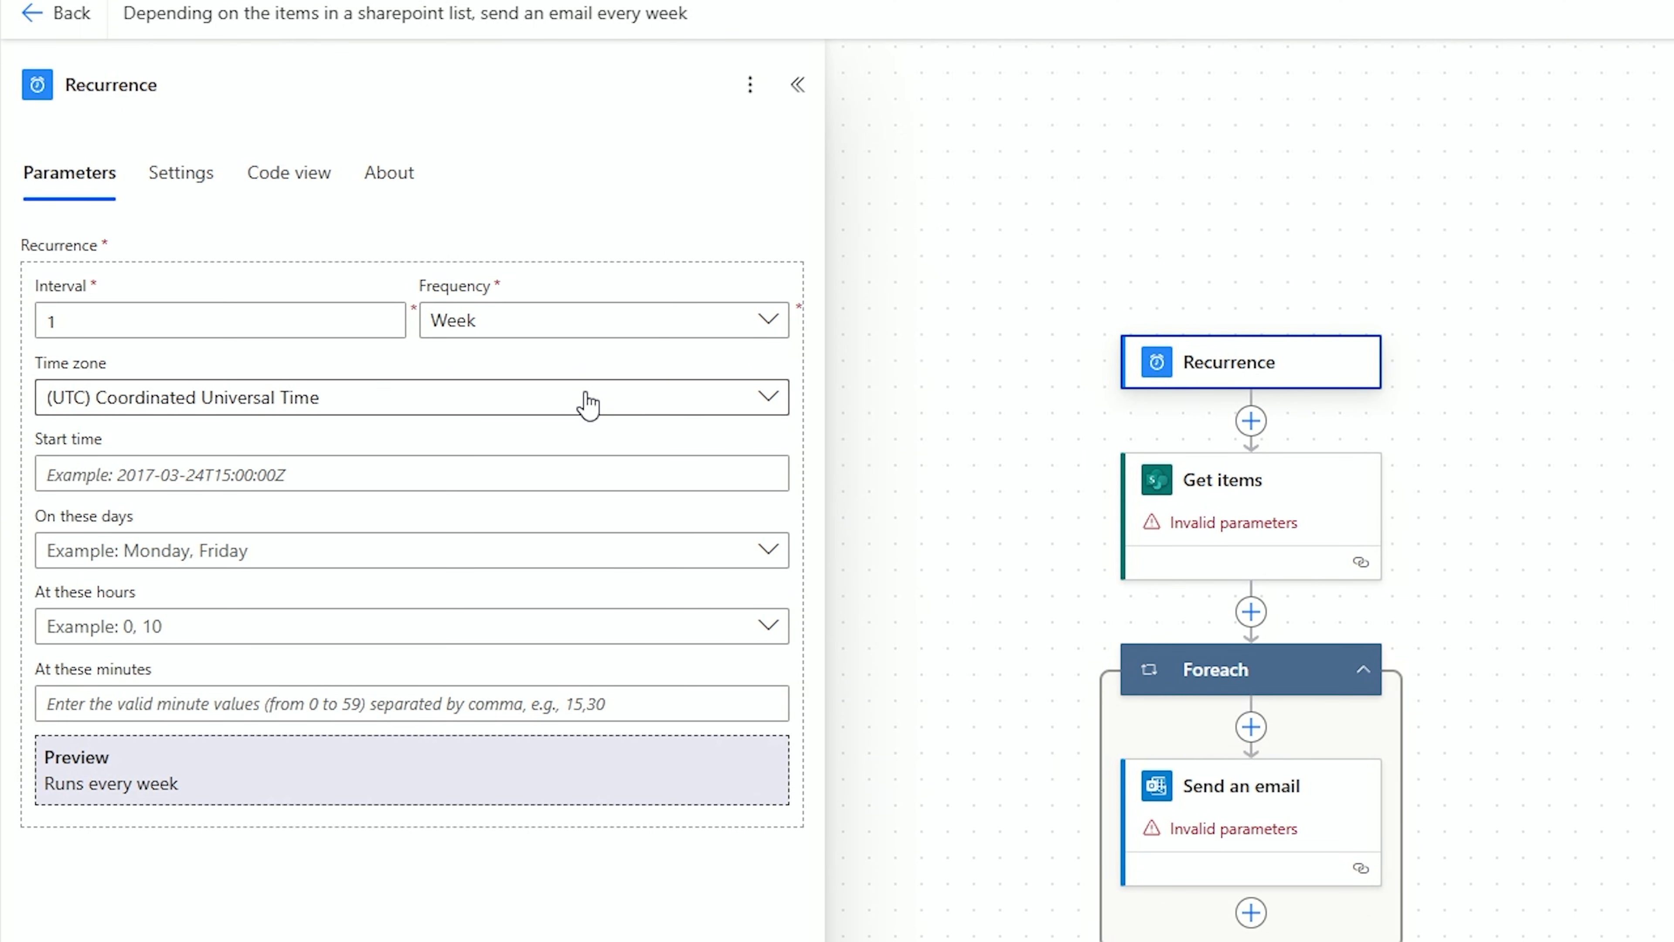
{"action": "left_click", "coordinate": [767, 555]}
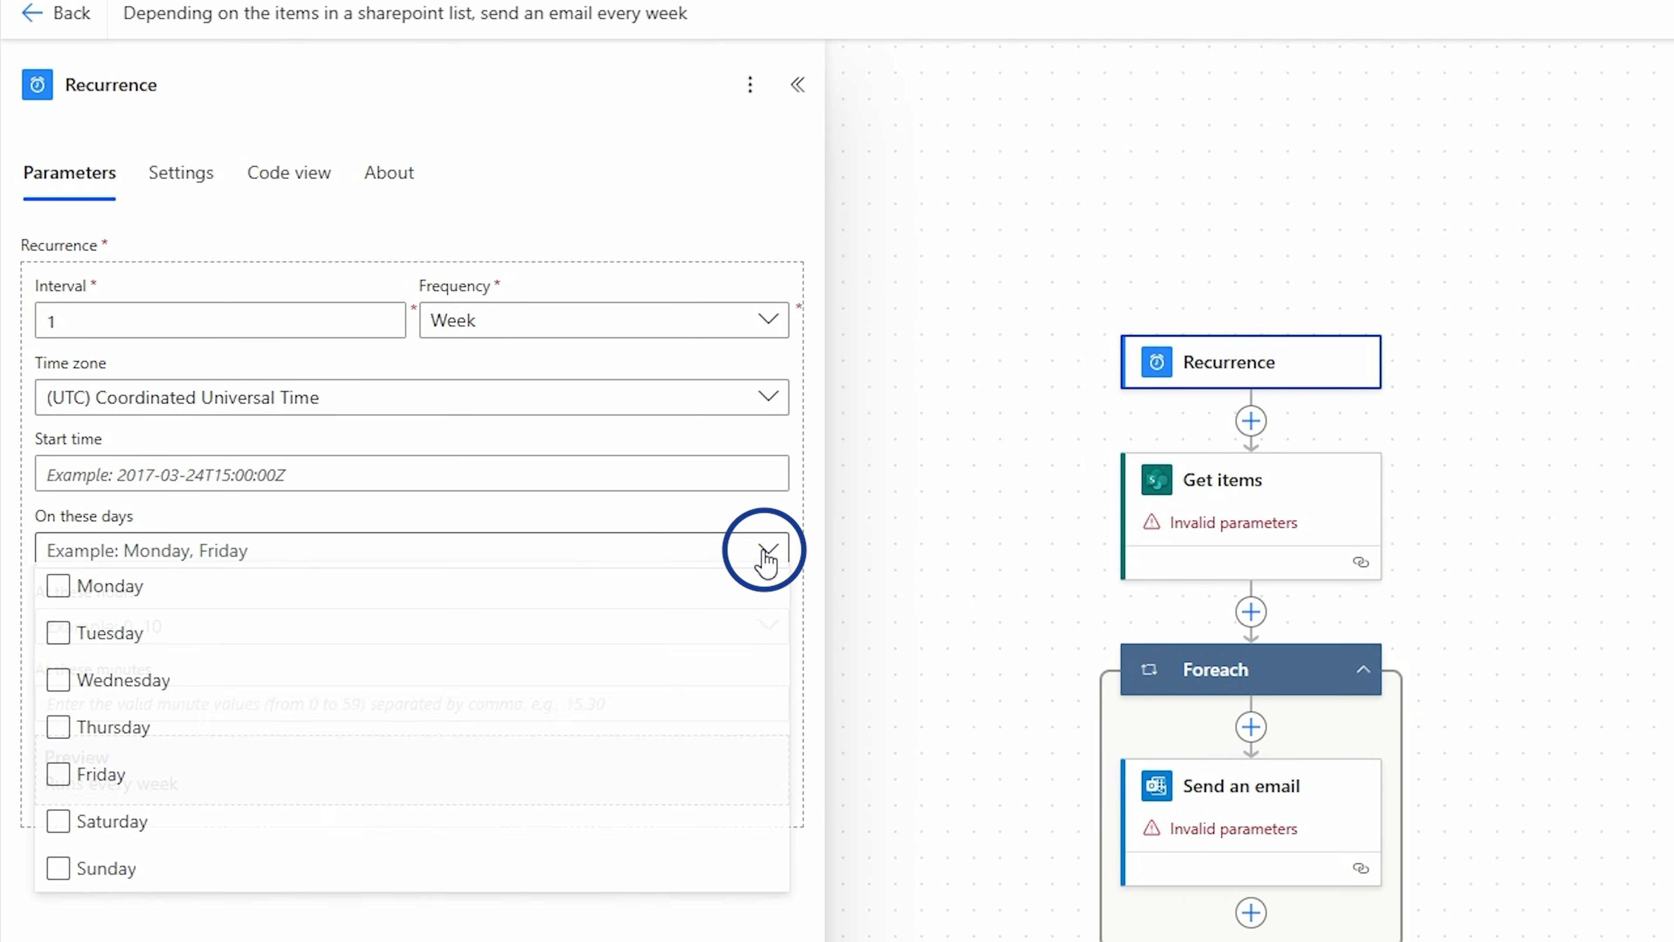
{"action": "left_click", "coordinate": [58, 586]}
{"action": "left_click", "coordinate": [878, 603]}
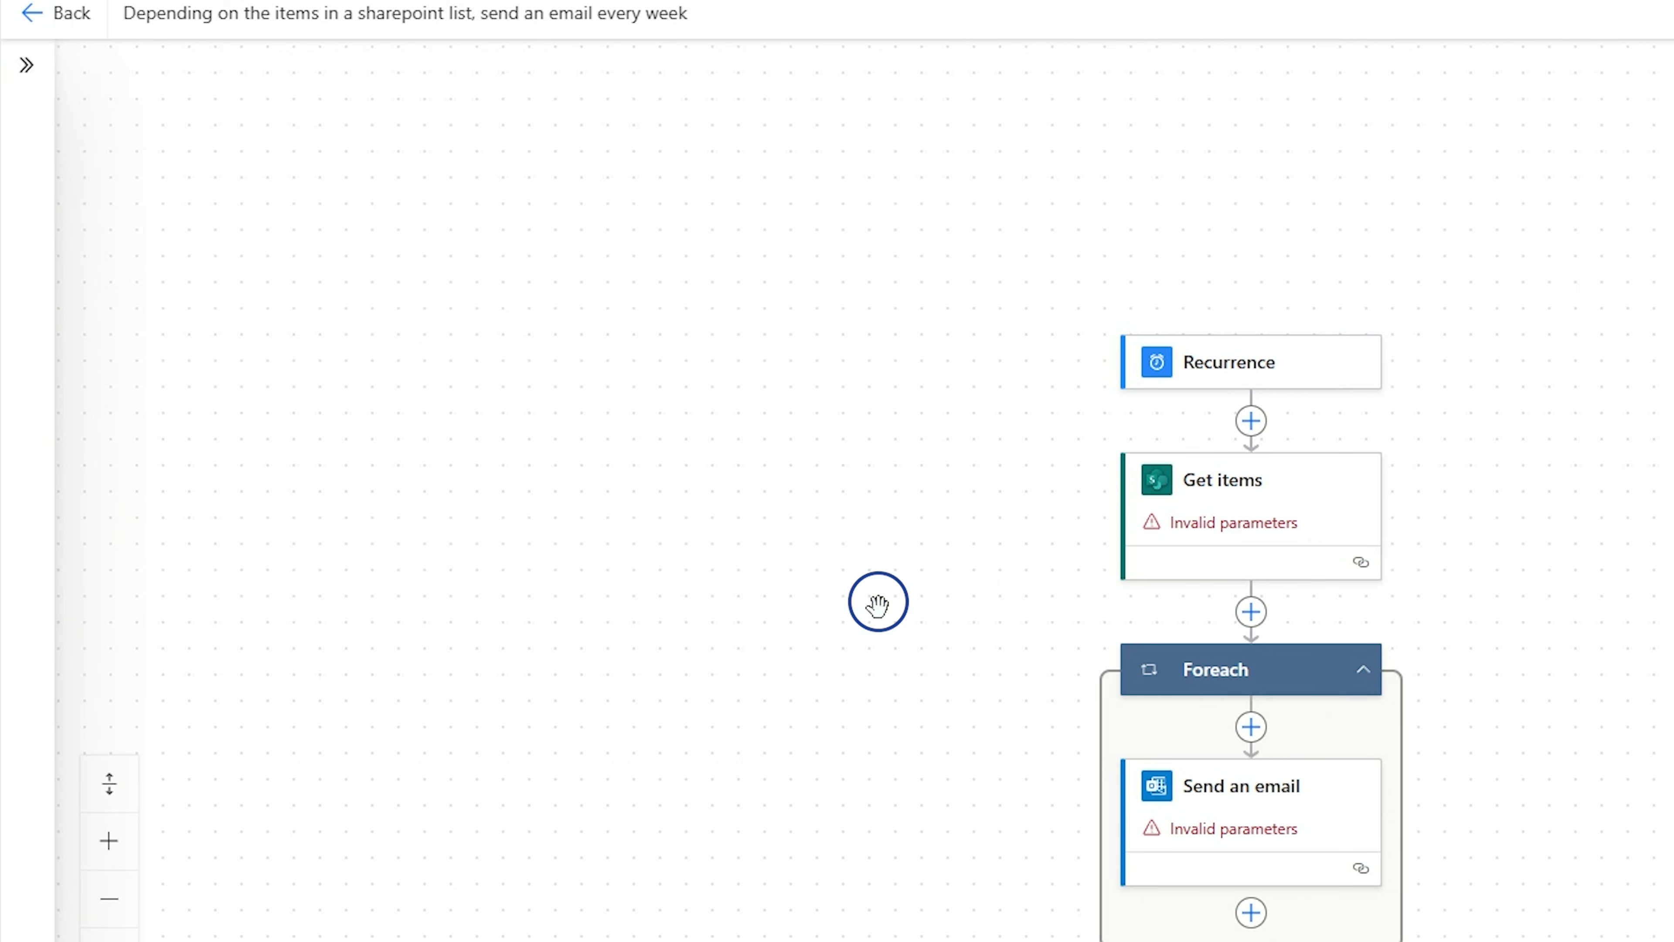
- Reopen the step settings panel and bring up the Get items parameters
{"action": "left_click", "coordinate": [38, 68]}
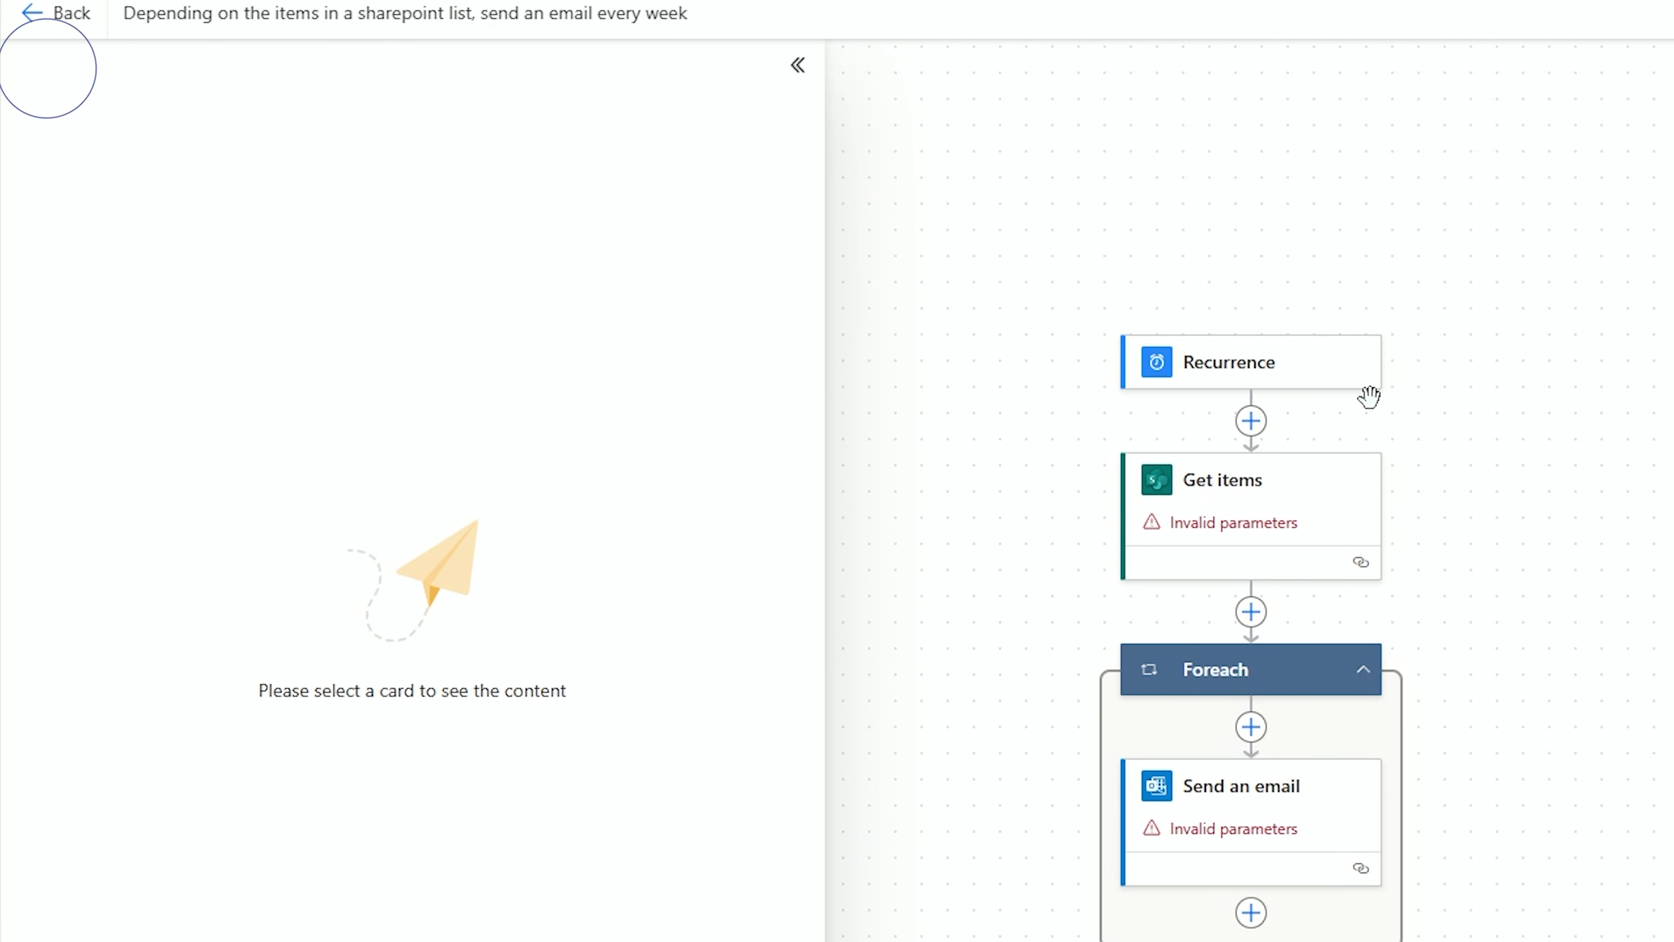
{"action": "left_click", "coordinate": [1293, 374]}
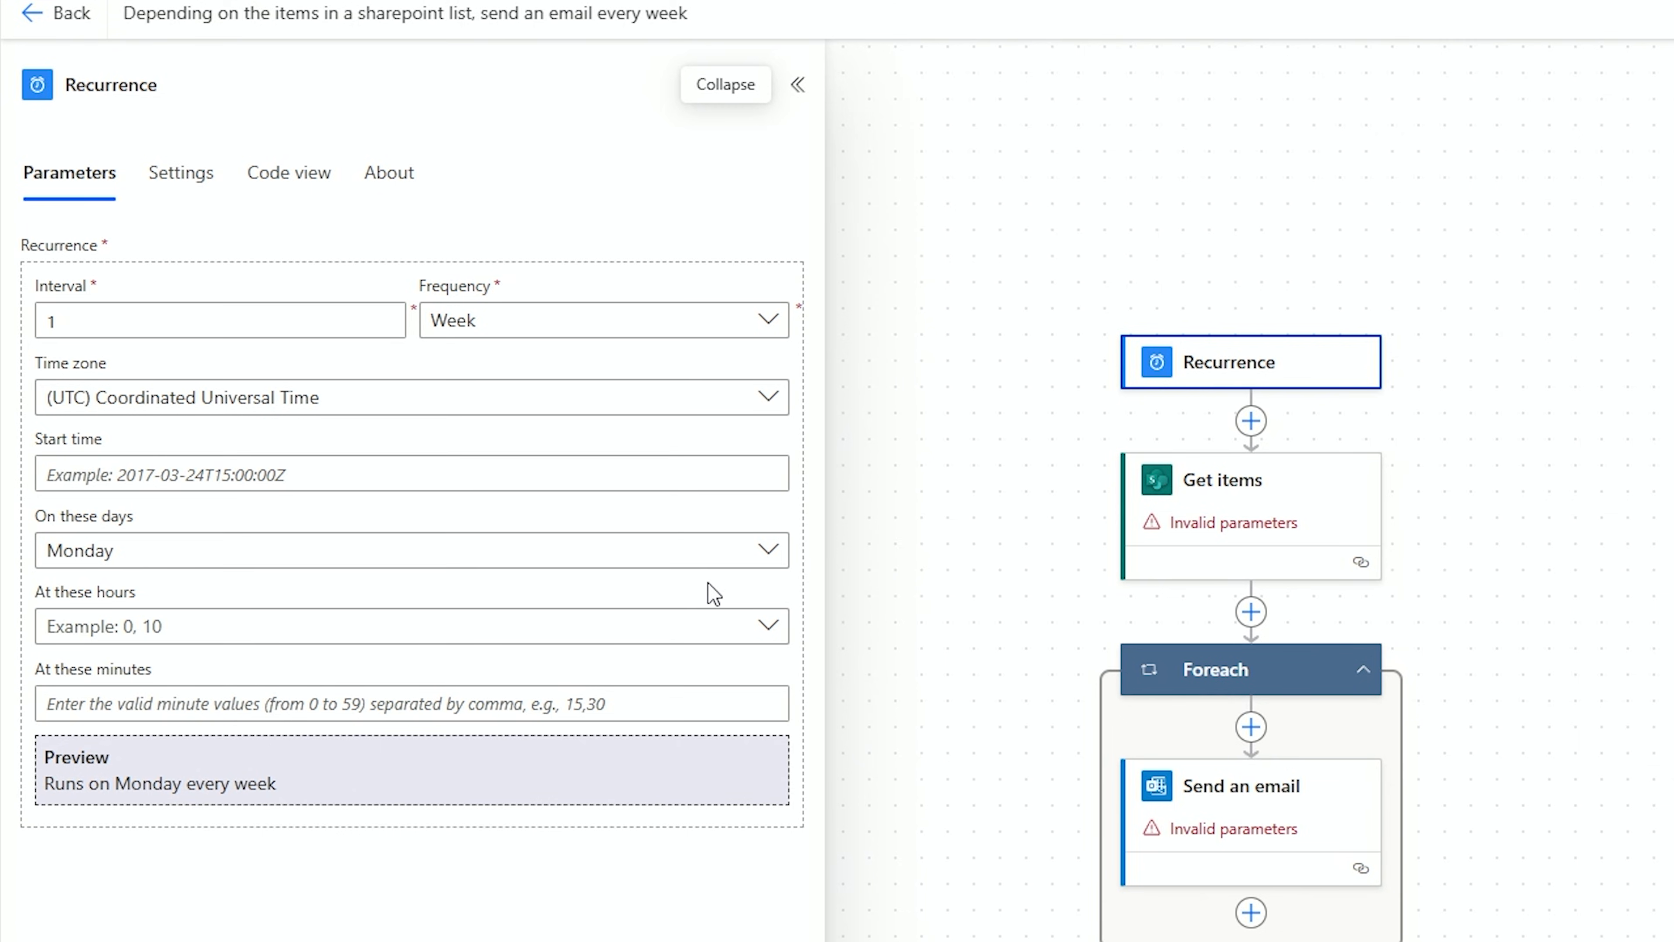
{"action": "left_click", "coordinate": [1318, 496]}
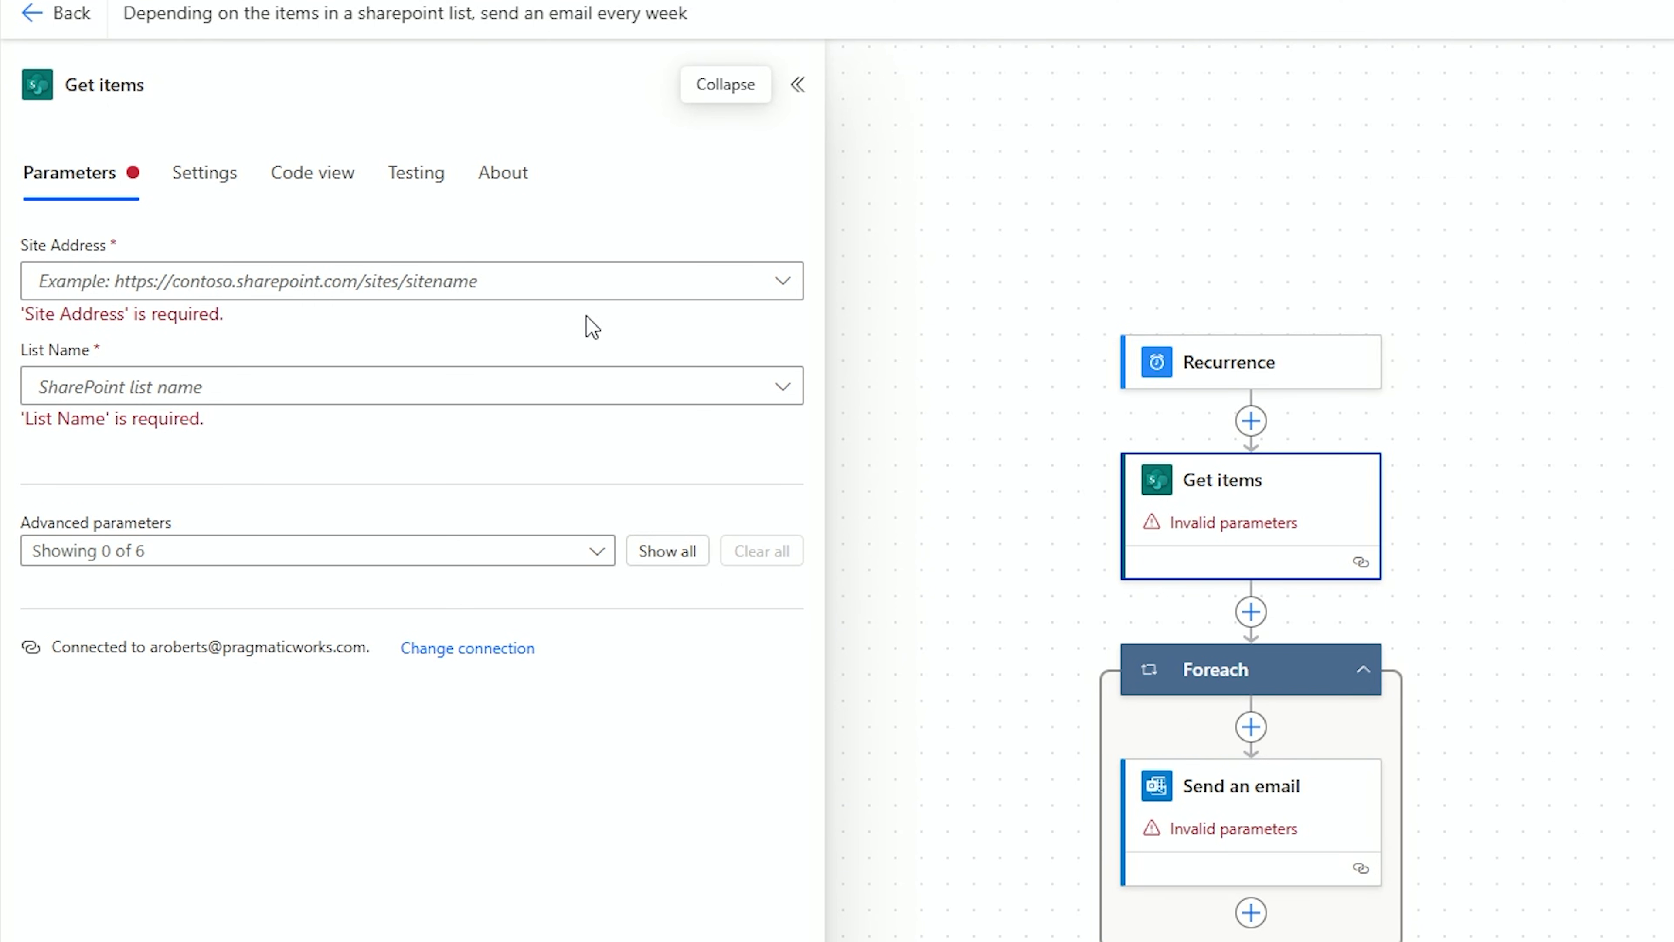
- Show all advanced Get items parameters, check the Foreach input, then view Send an email's required fields
{"action": "left_click", "coordinate": [668, 551]}
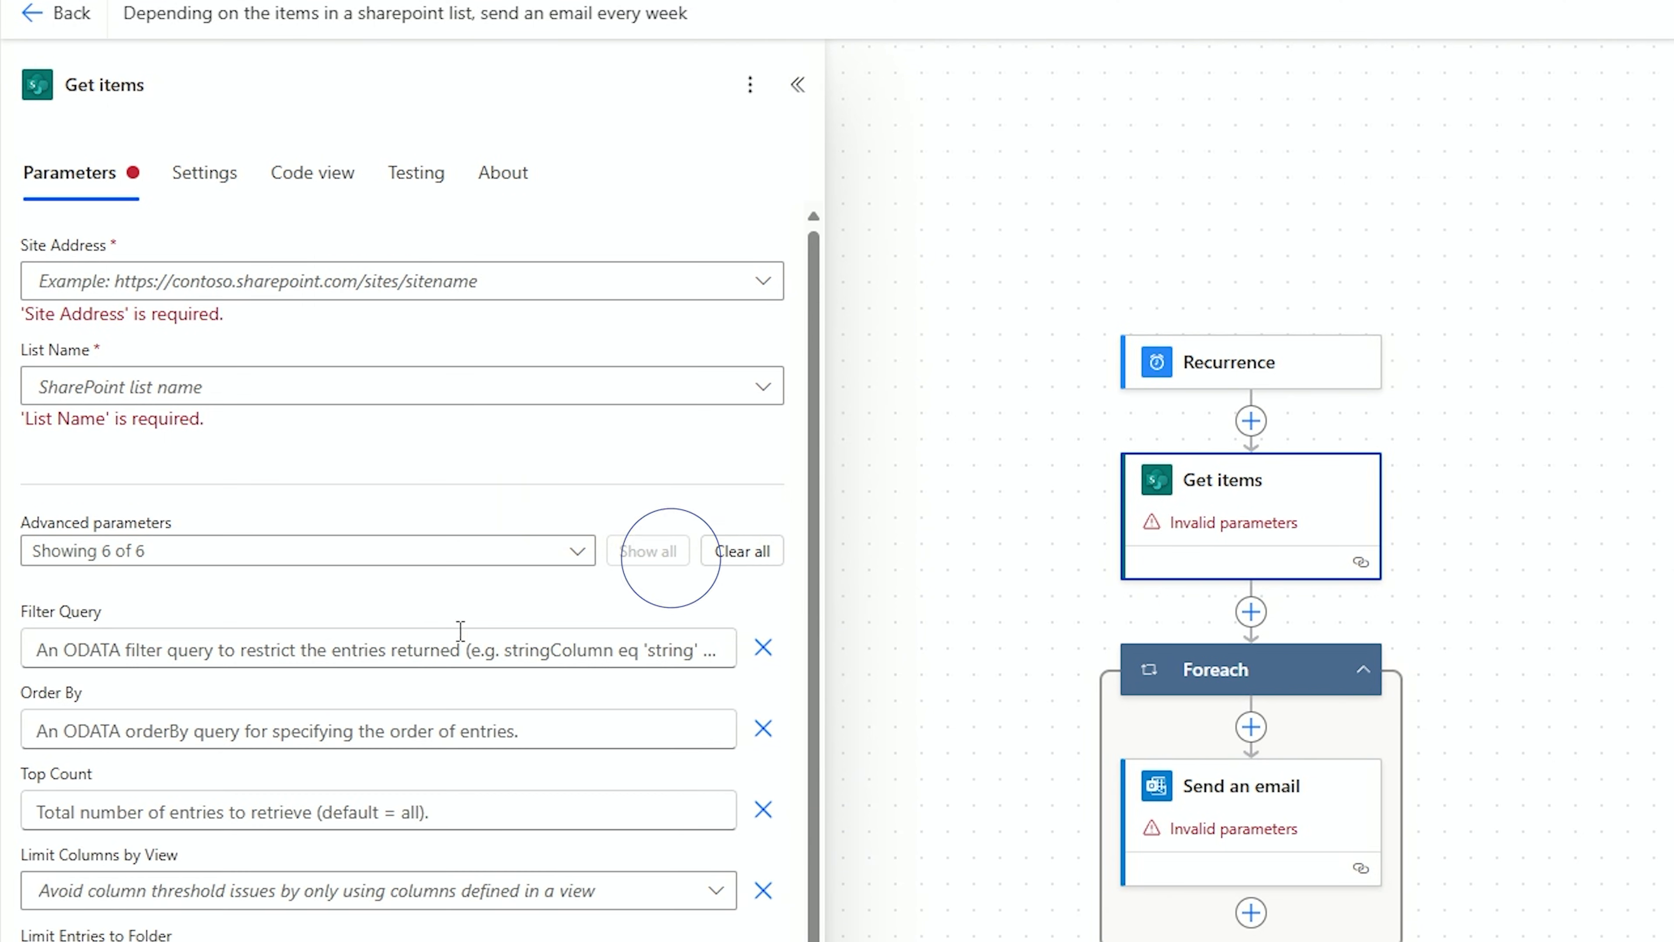
{"action": "scroll", "coordinate": [460, 630], "scroll_direction": "down", "scroll_amount": 1}
{"action": "scroll", "coordinate": [531, 686], "scroll_direction": "up", "scroll_amount": 1}
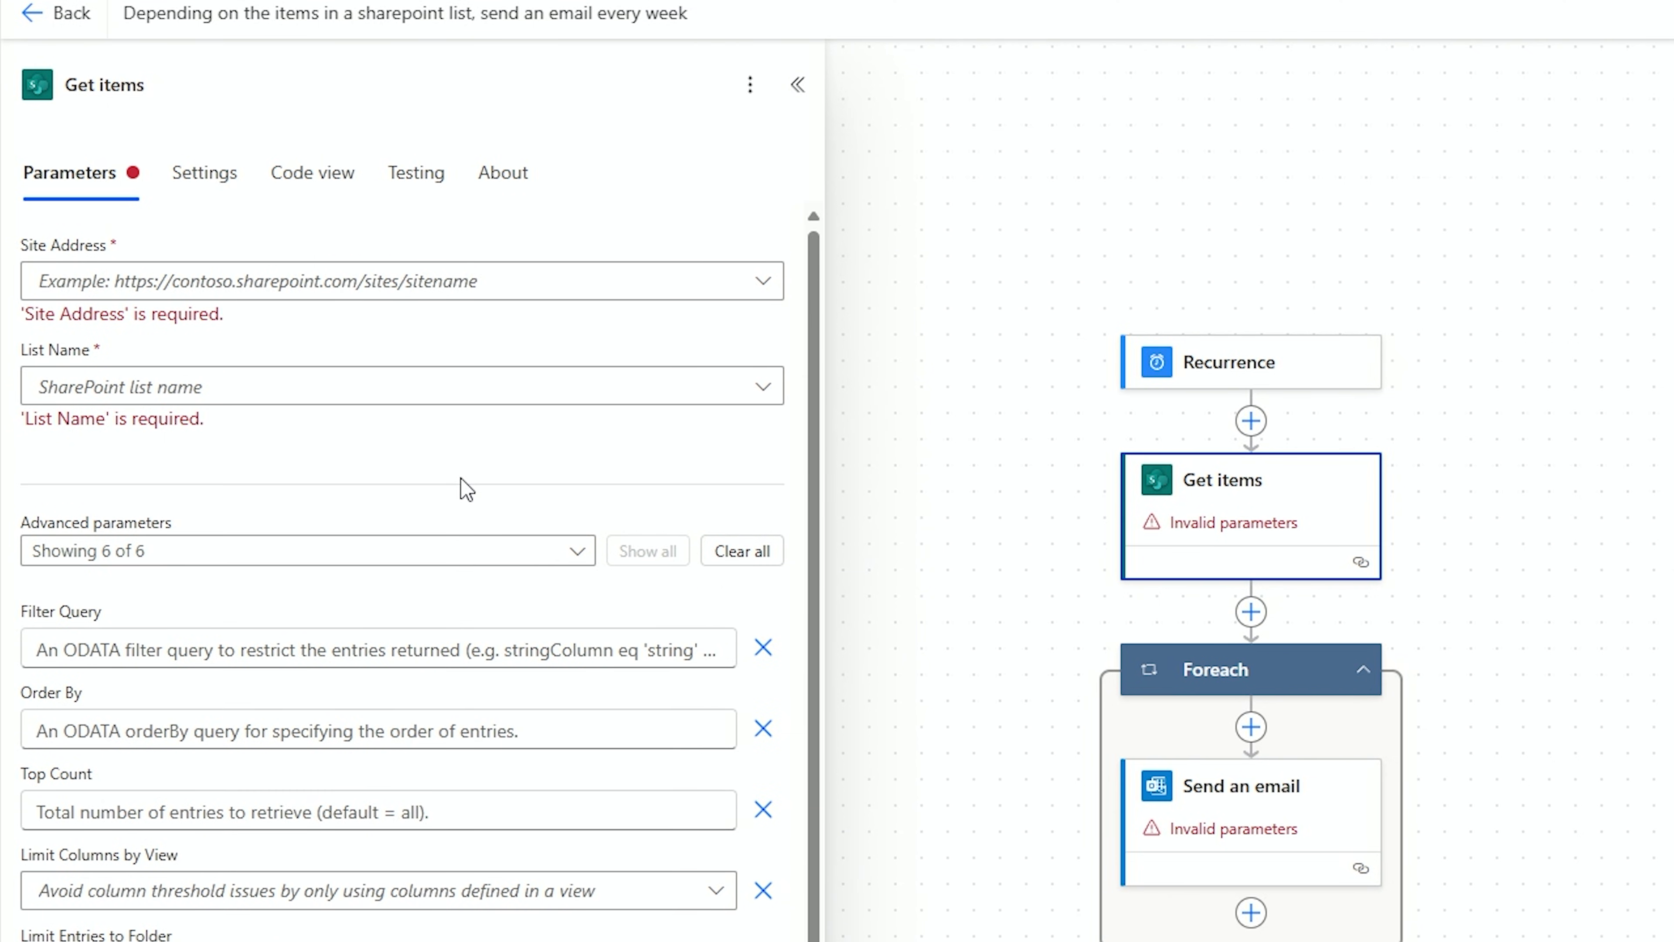
{"action": "left_click", "coordinate": [1269, 686]}
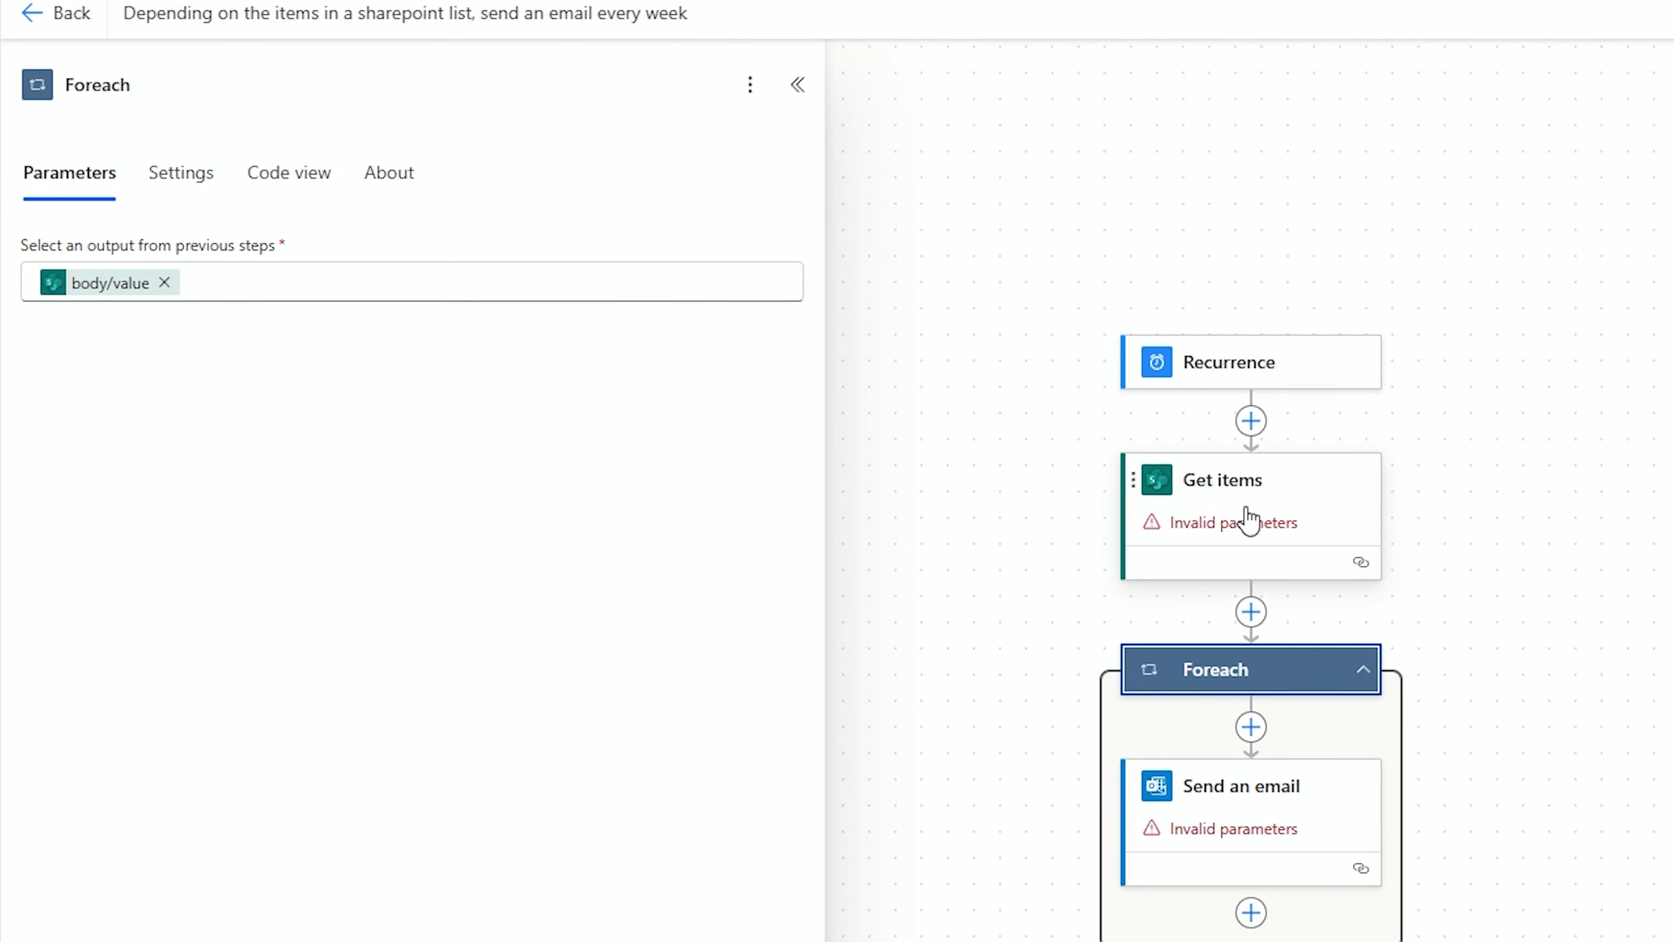
{"action": "left_click", "coordinate": [1224, 796]}
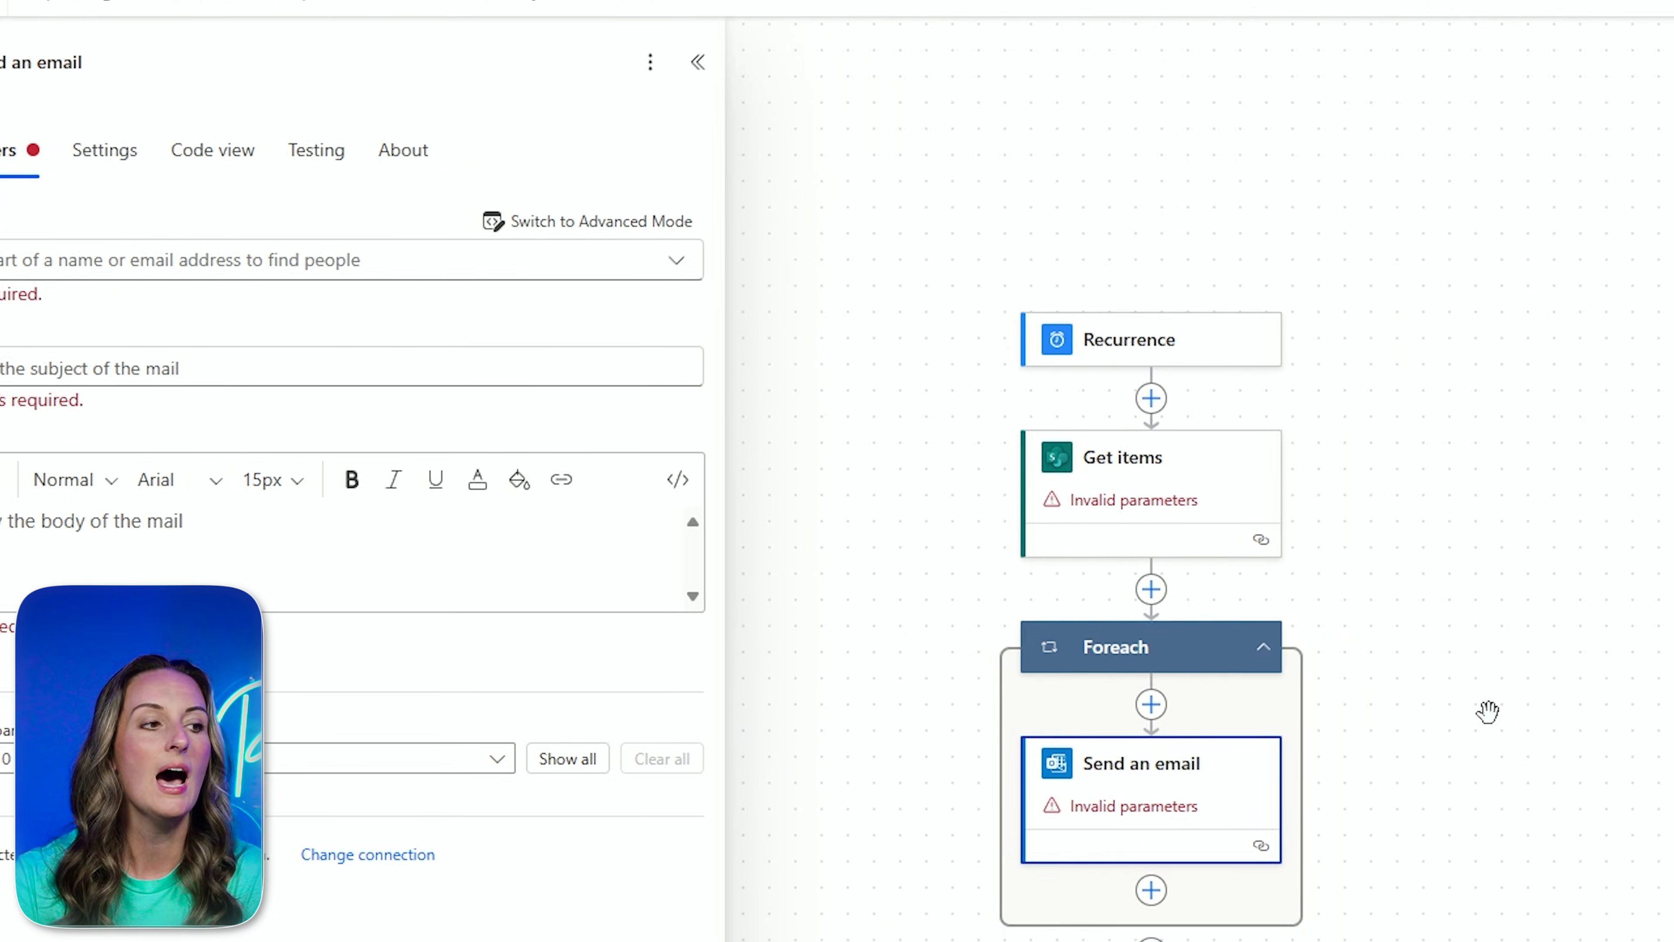
- Close the Send an email panel and return to the Copilot chat box
{"action": "left_click", "coordinate": [1588, 734]}
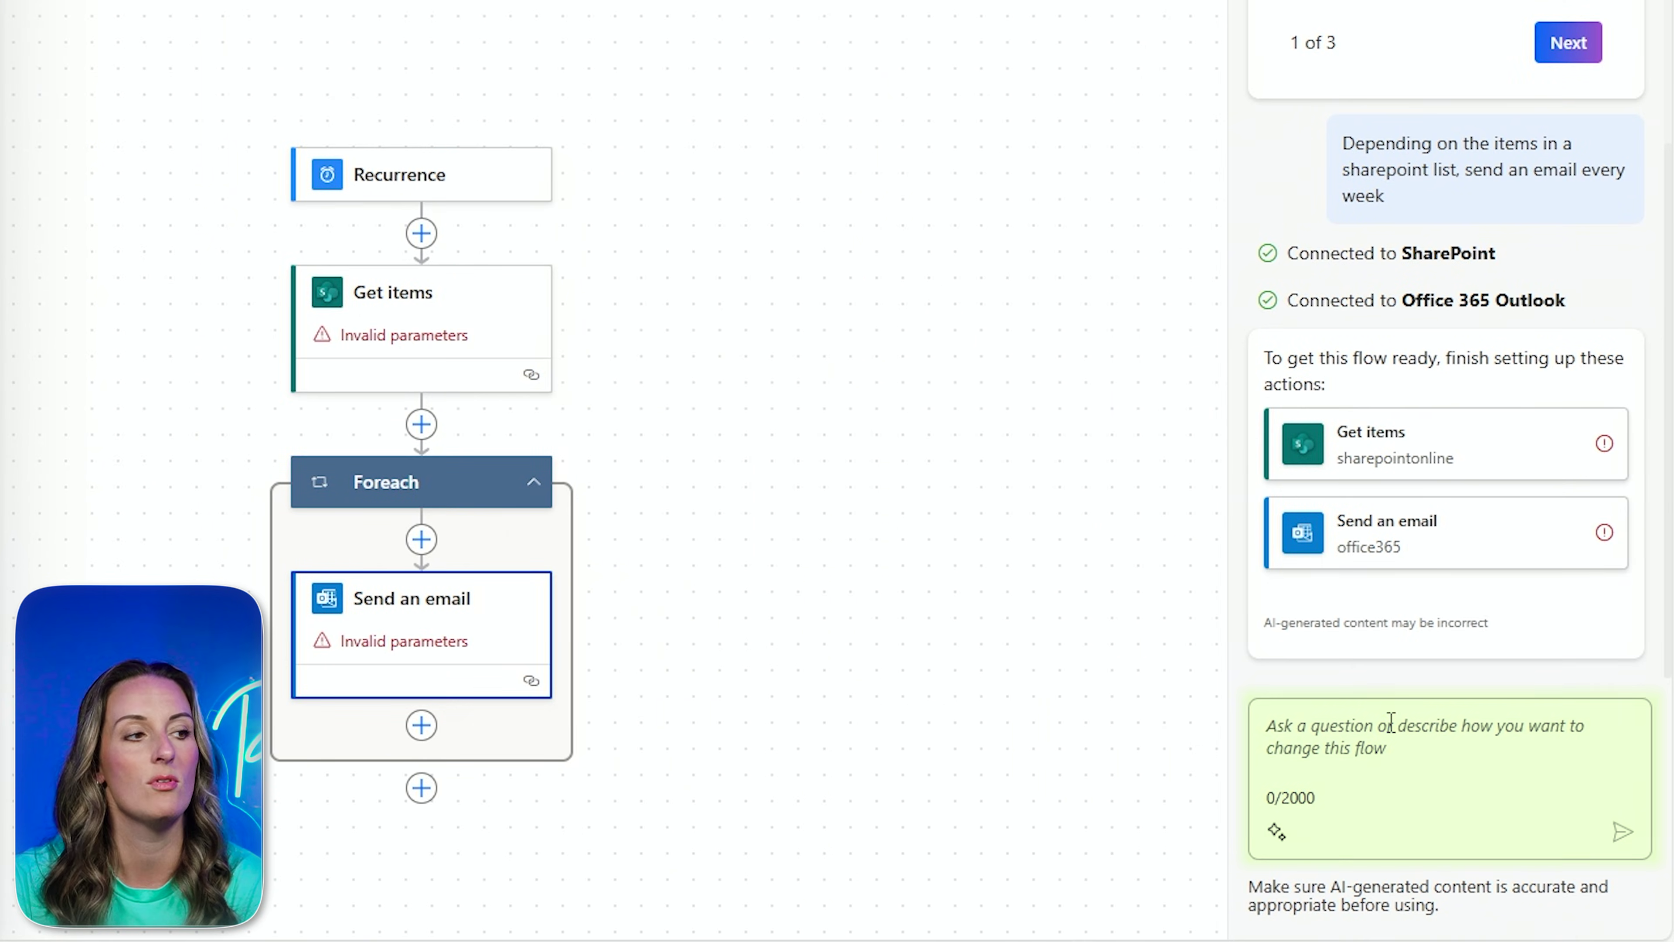
{"action": "left_click", "coordinate": [1391, 723]}
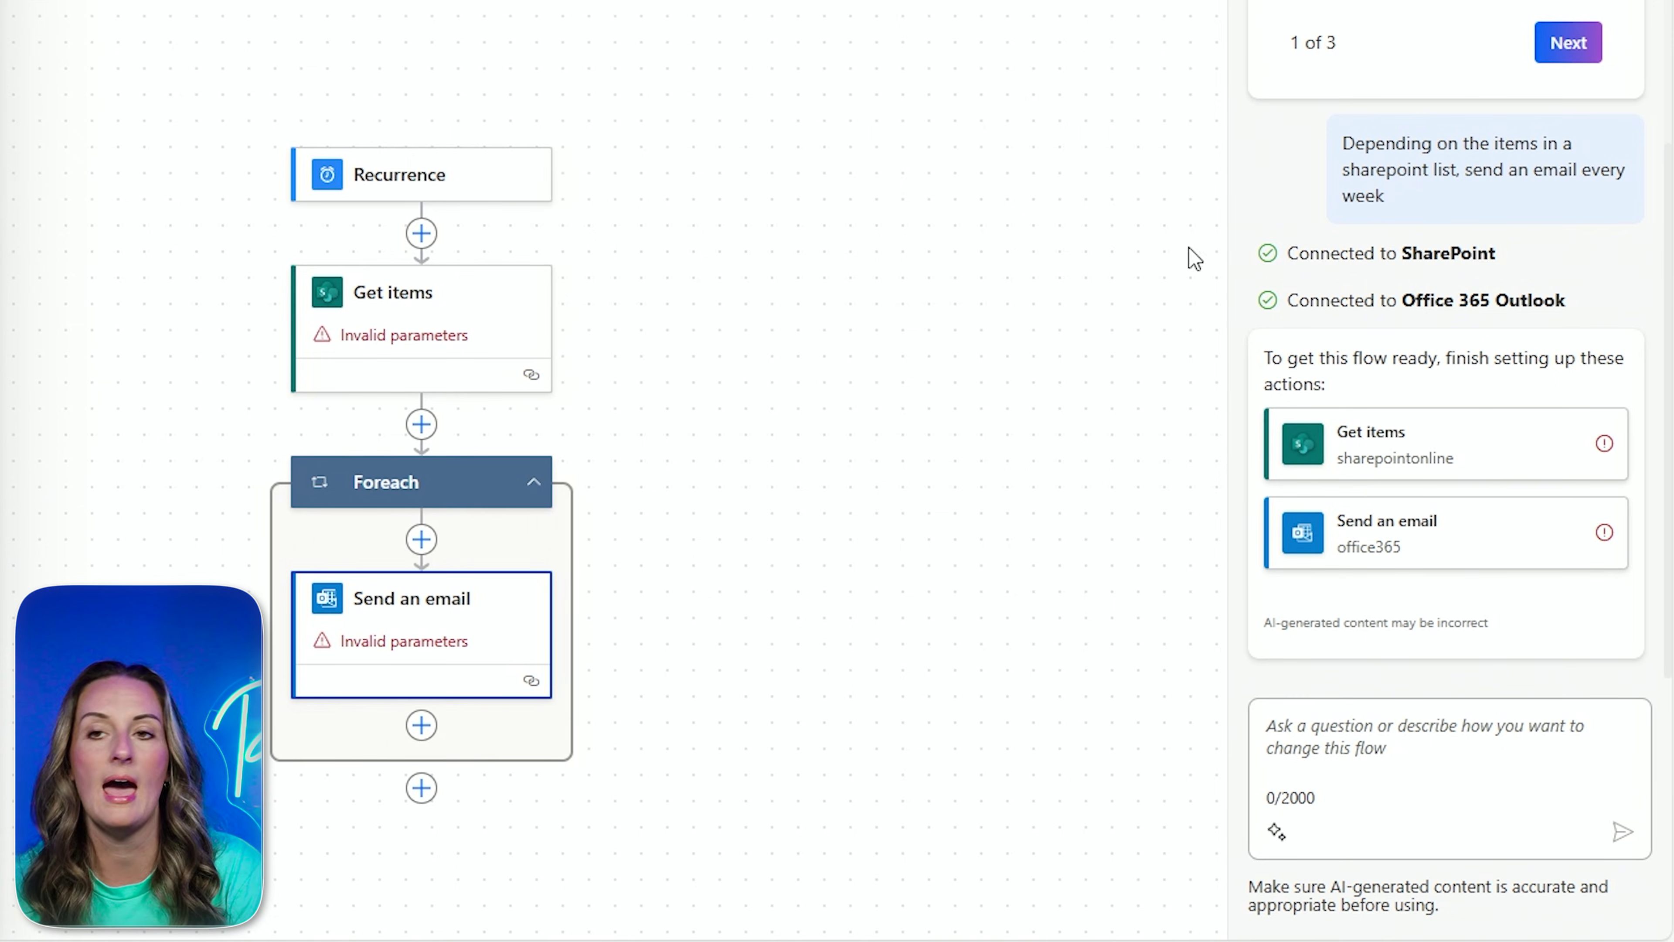
- Ask Copilot to 'make this run every monday at 3pm' and check the Recurrence now shows 15:00 UTC
{"action": "left_click", "coordinate": [1379, 717]}
{"action": "type", "text": "make this run"}
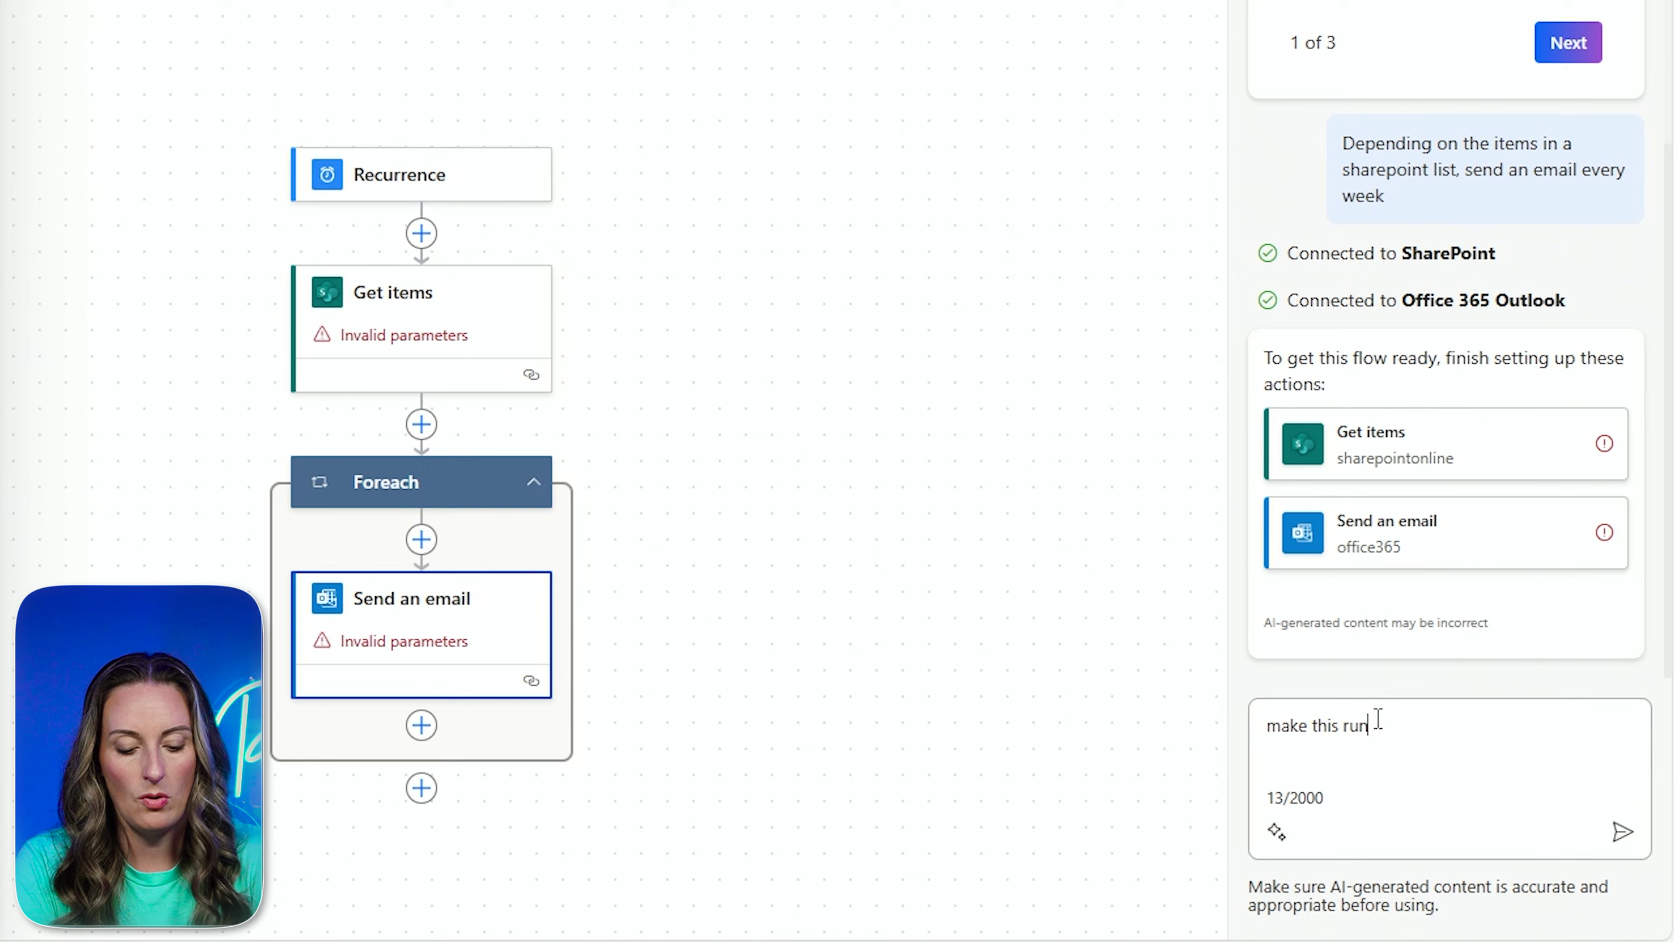
{"action": "type", "text": " every monday"}
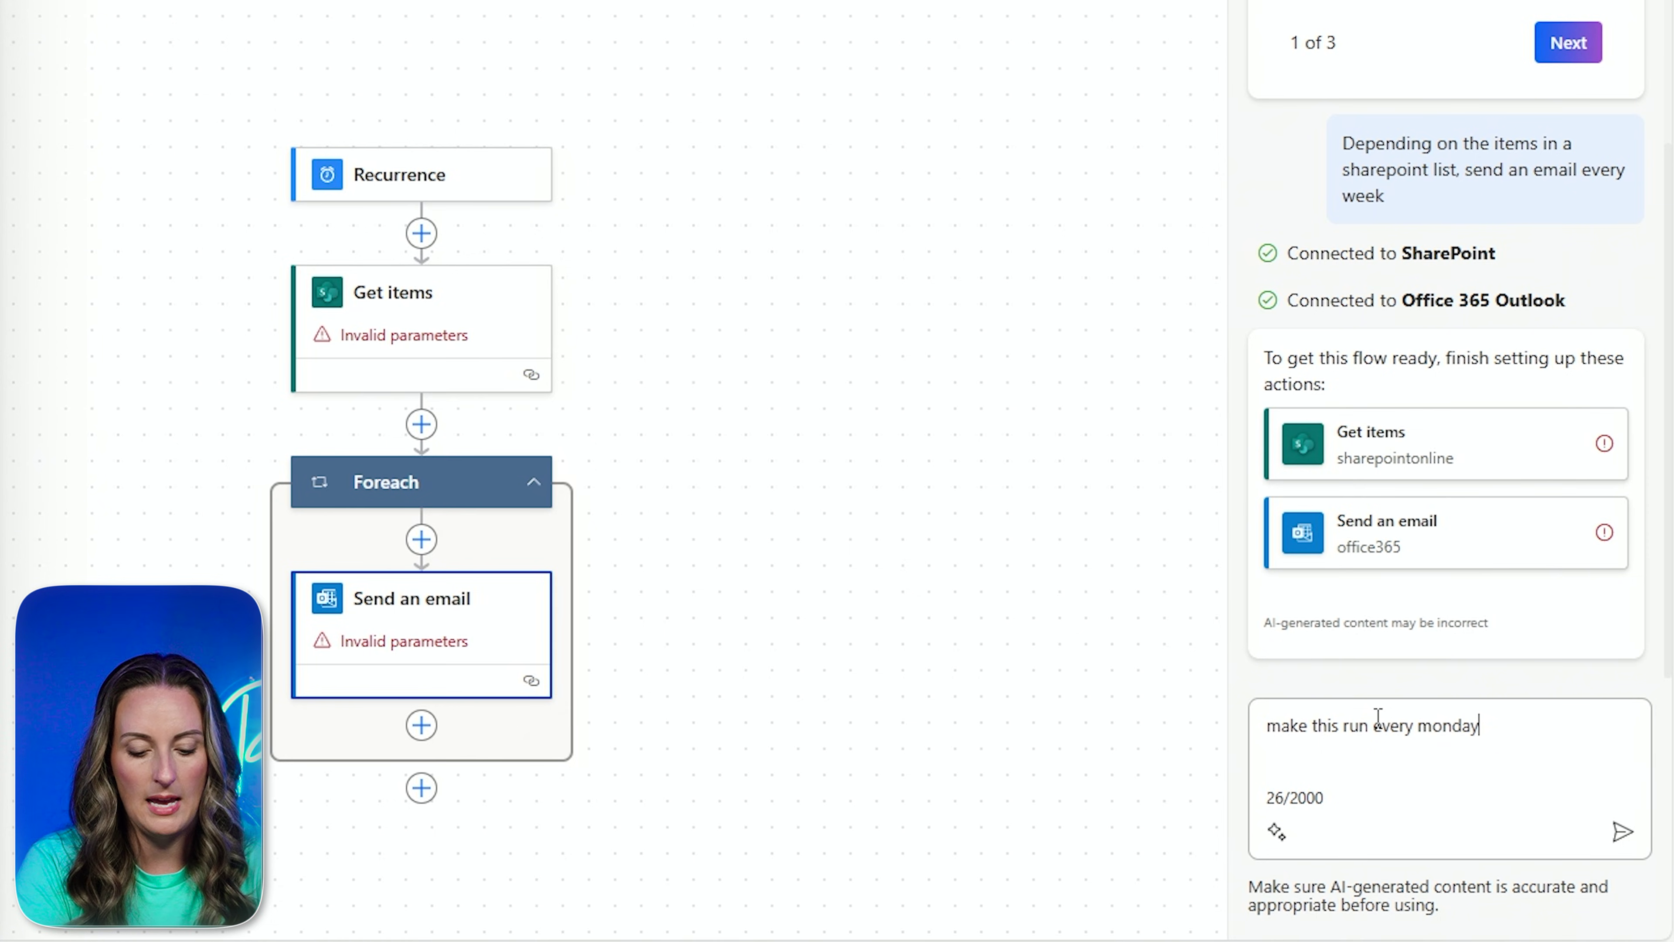
{"action": "type", "text": " at 3pm"}
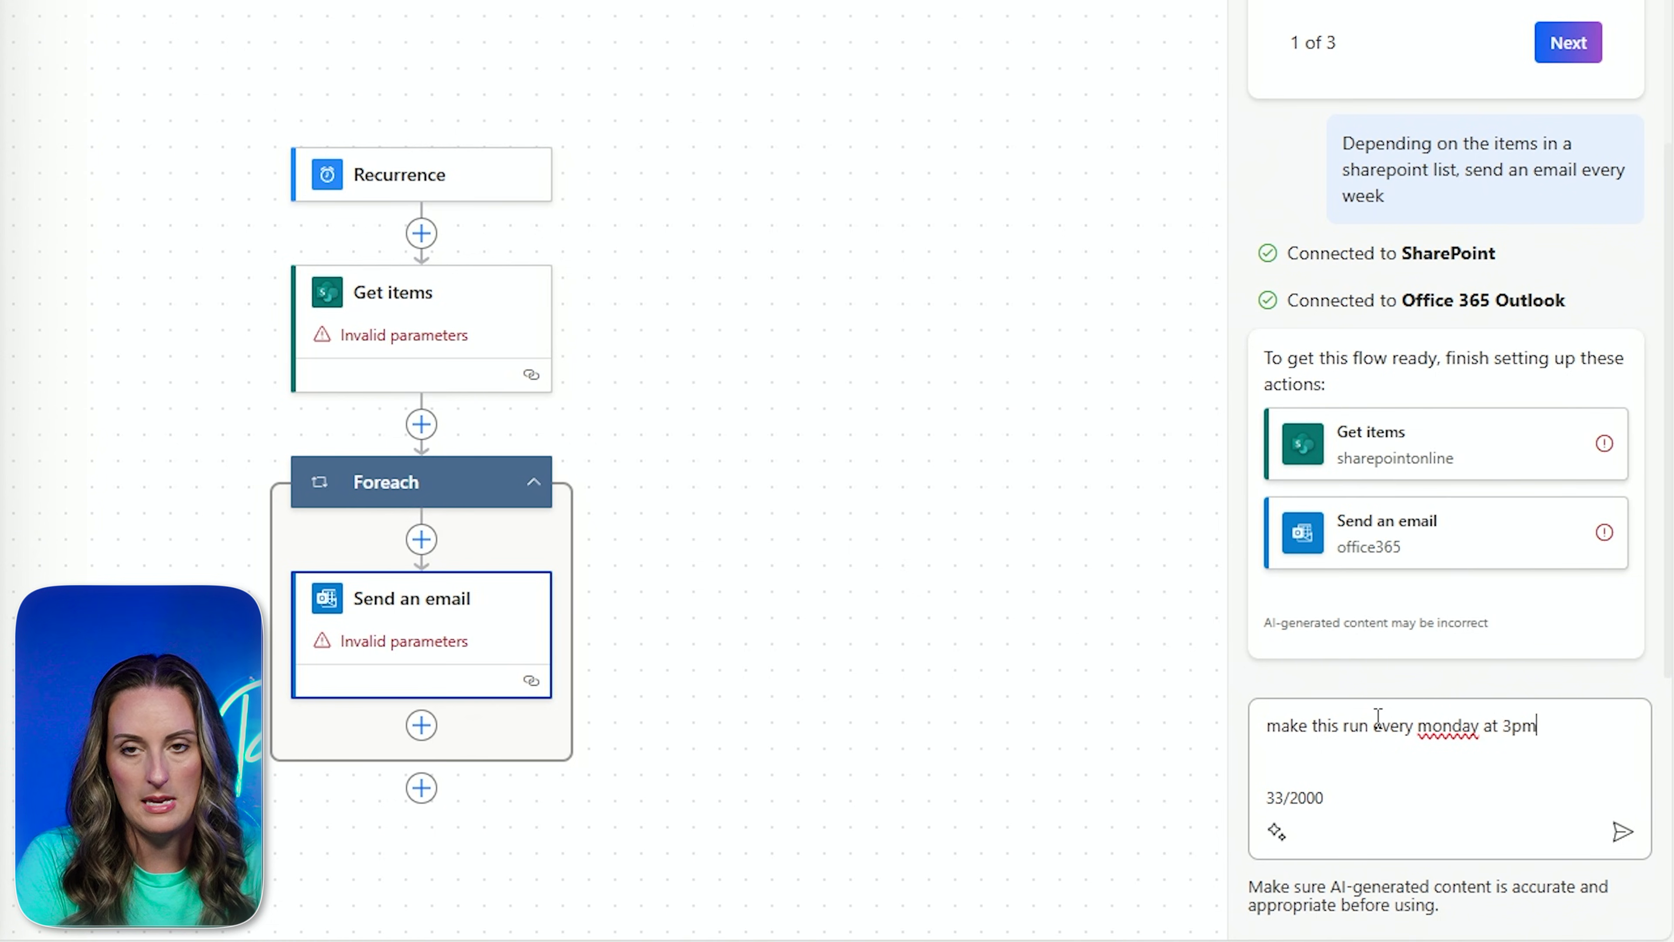
{"action": "key", "text": "Return"}
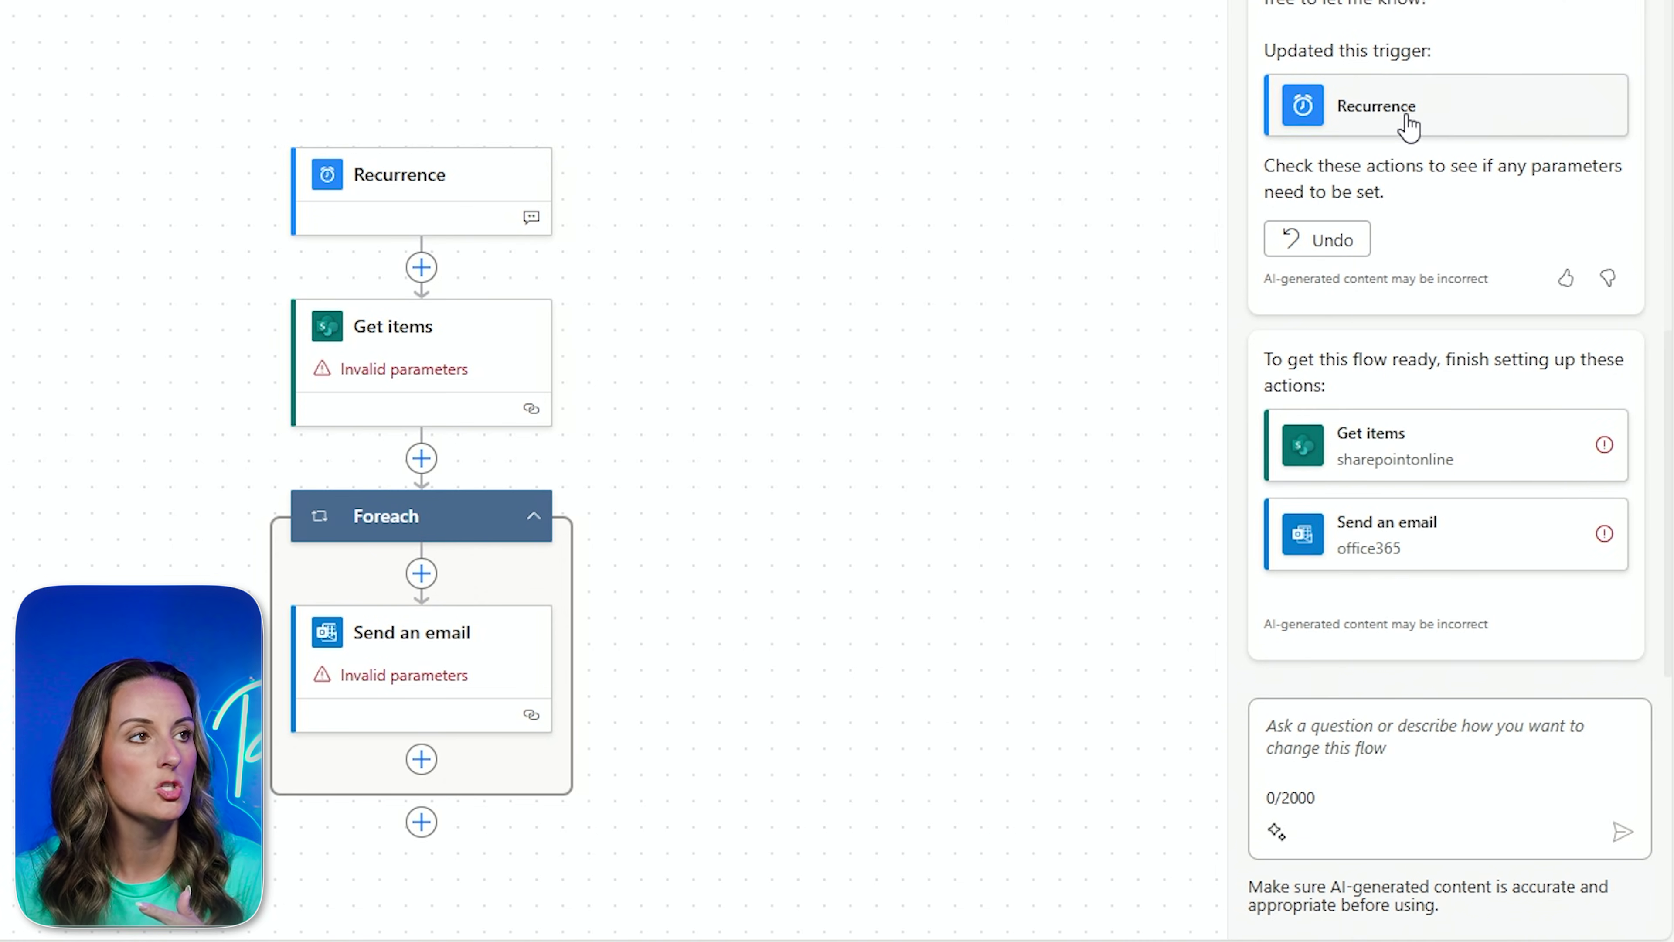
{"action": "scroll", "coordinate": [1451, 198], "scroll_direction": "up", "scroll_amount": 4}
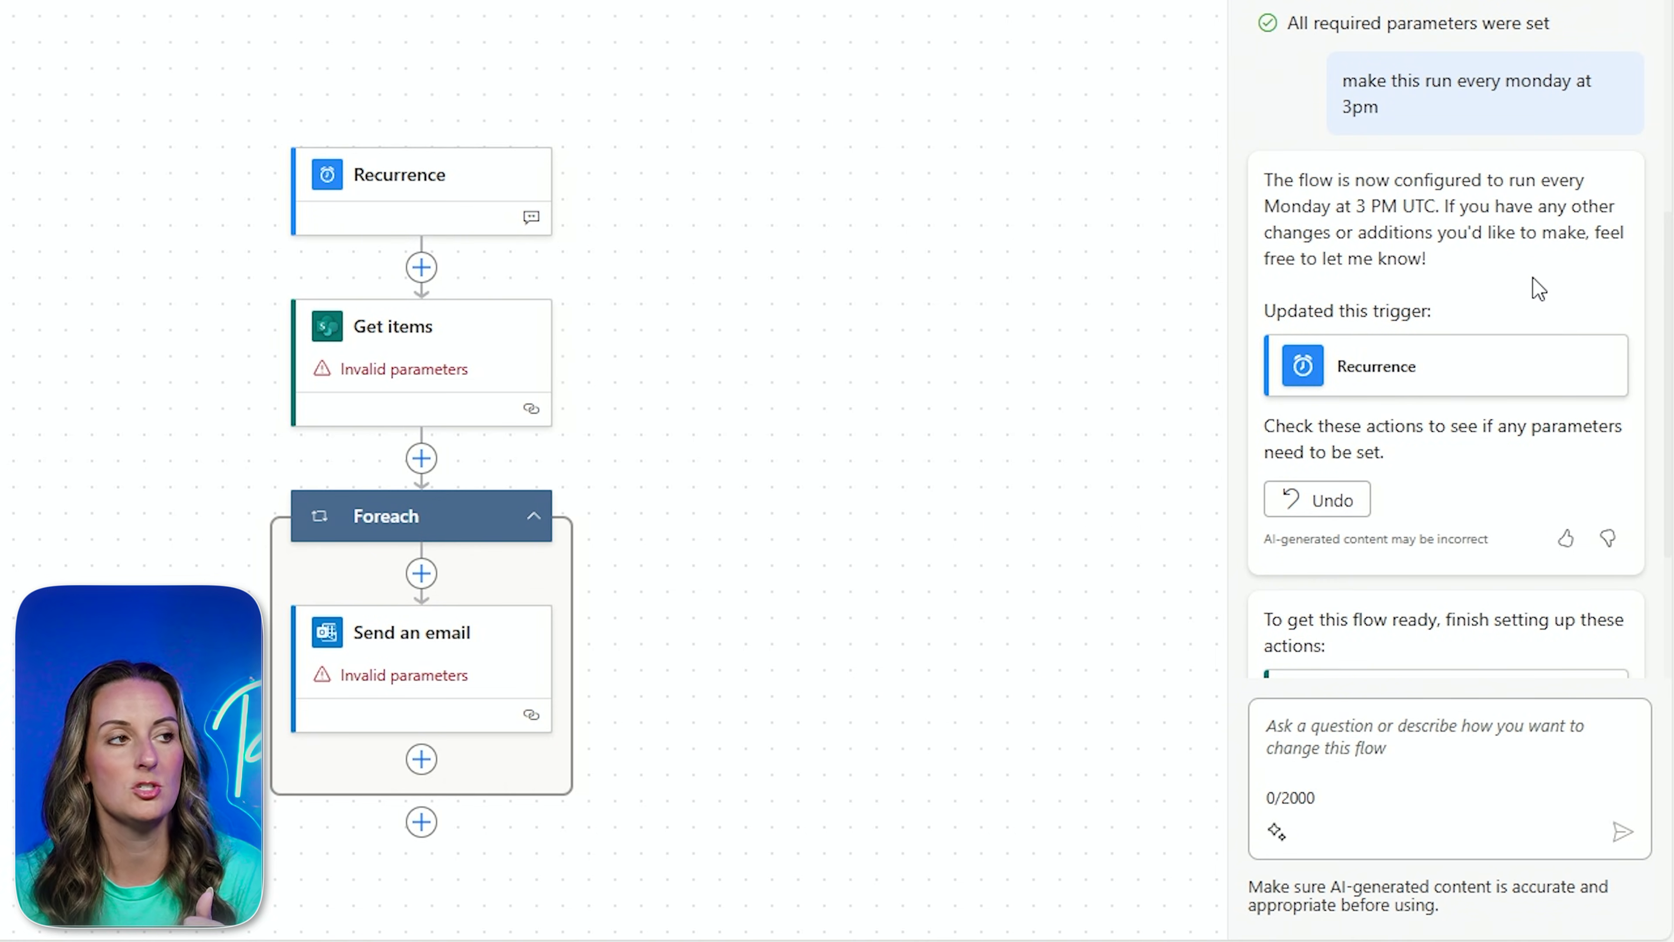
{"action": "left_click", "coordinate": [1391, 371]}
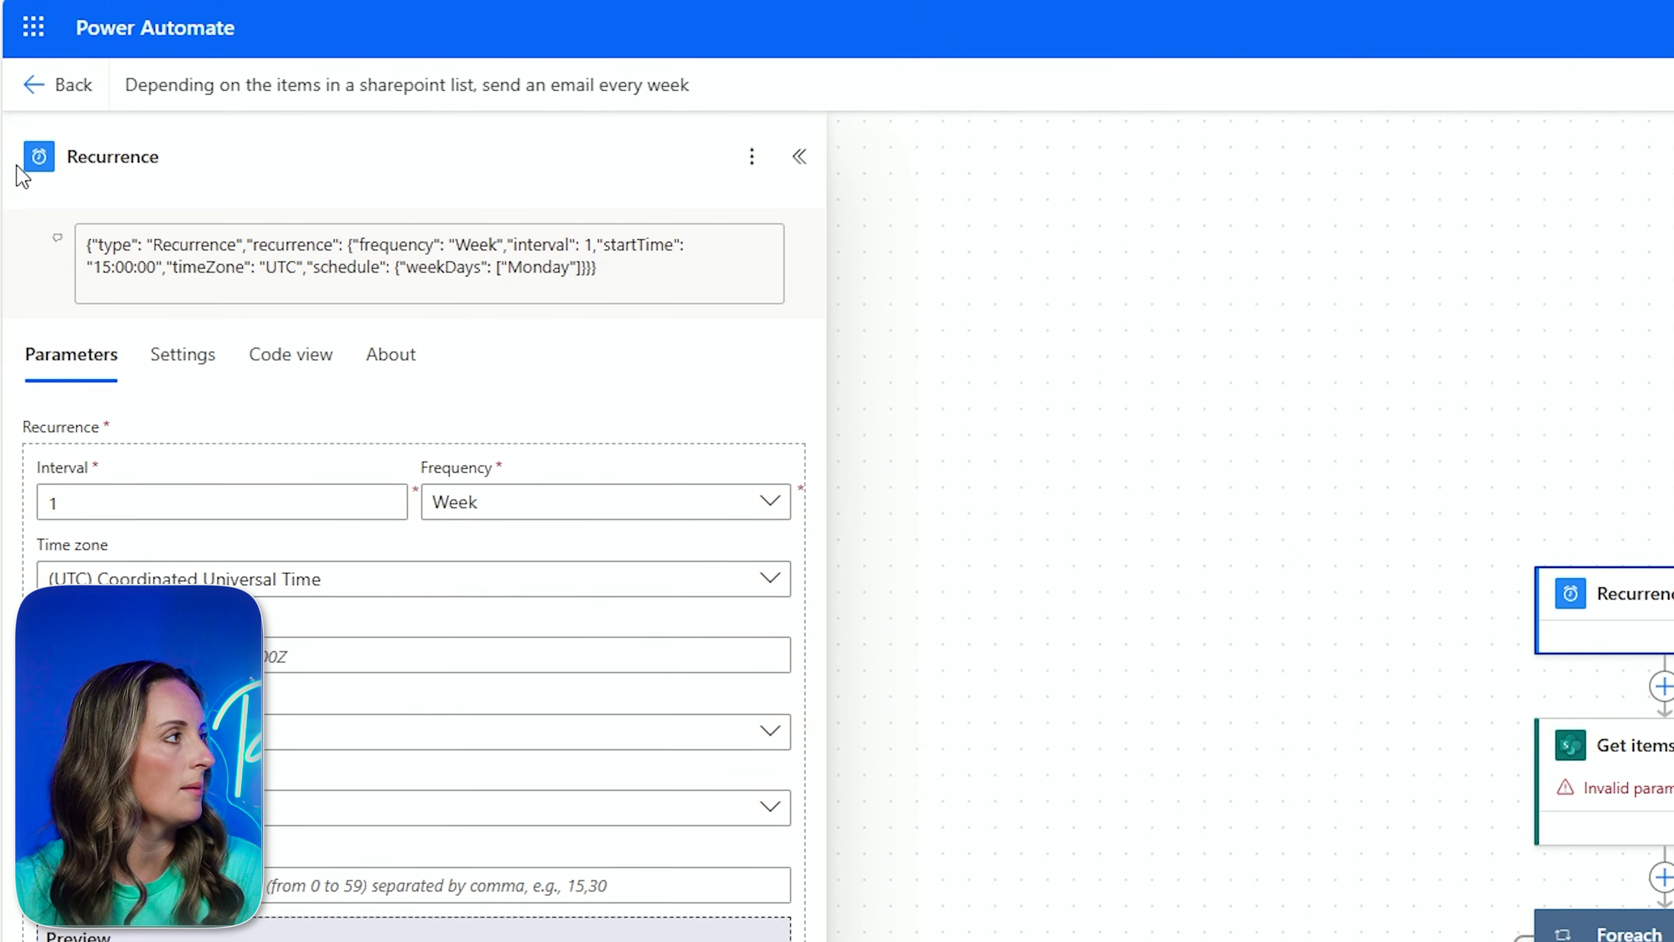
- Leave the flow editor without saving and go to the Power Automate Home page
{"action": "left_click", "coordinate": [69, 225]}
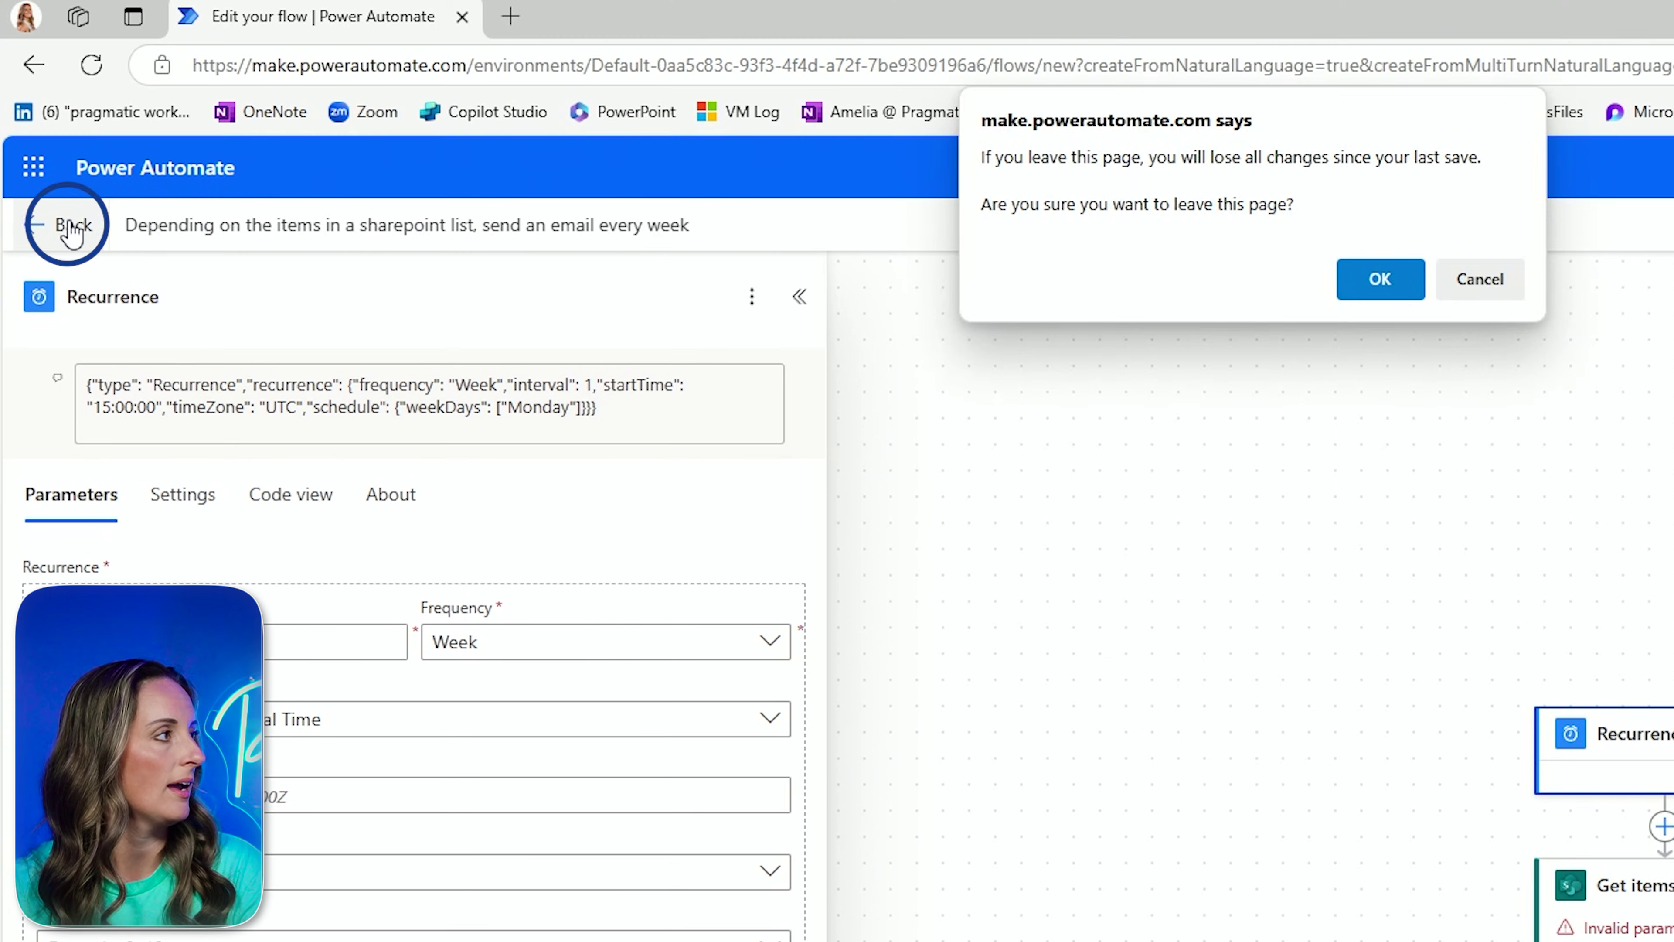
{"action": "left_click", "coordinate": [1378, 291]}
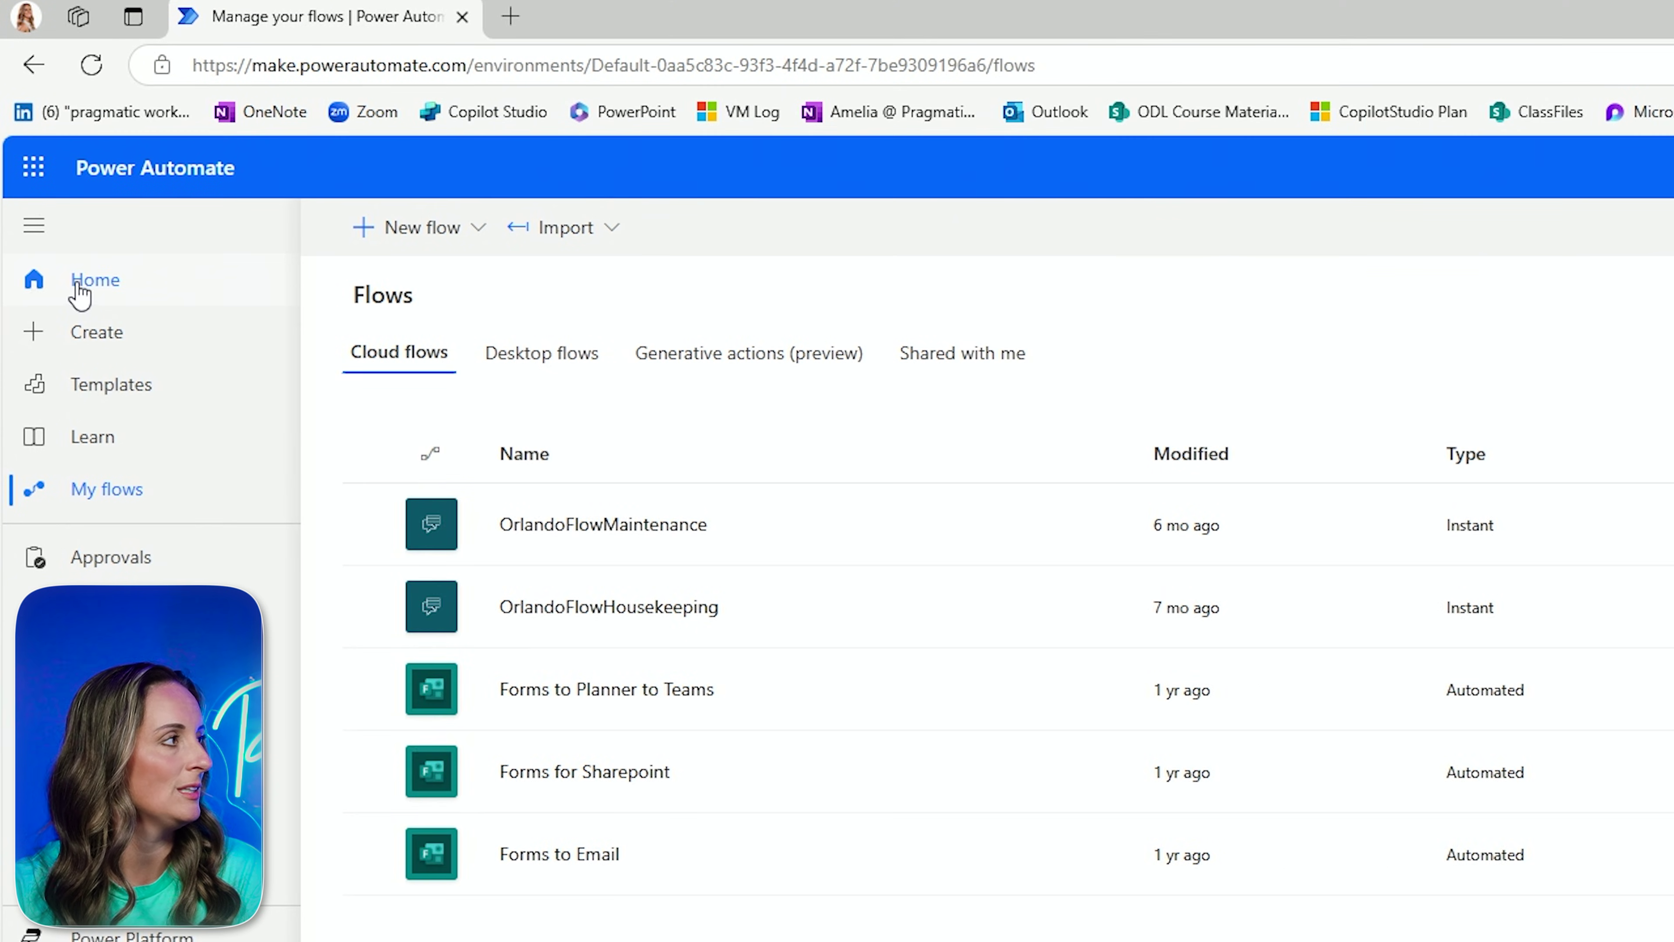
{"action": "left_click", "coordinate": [88, 275]}
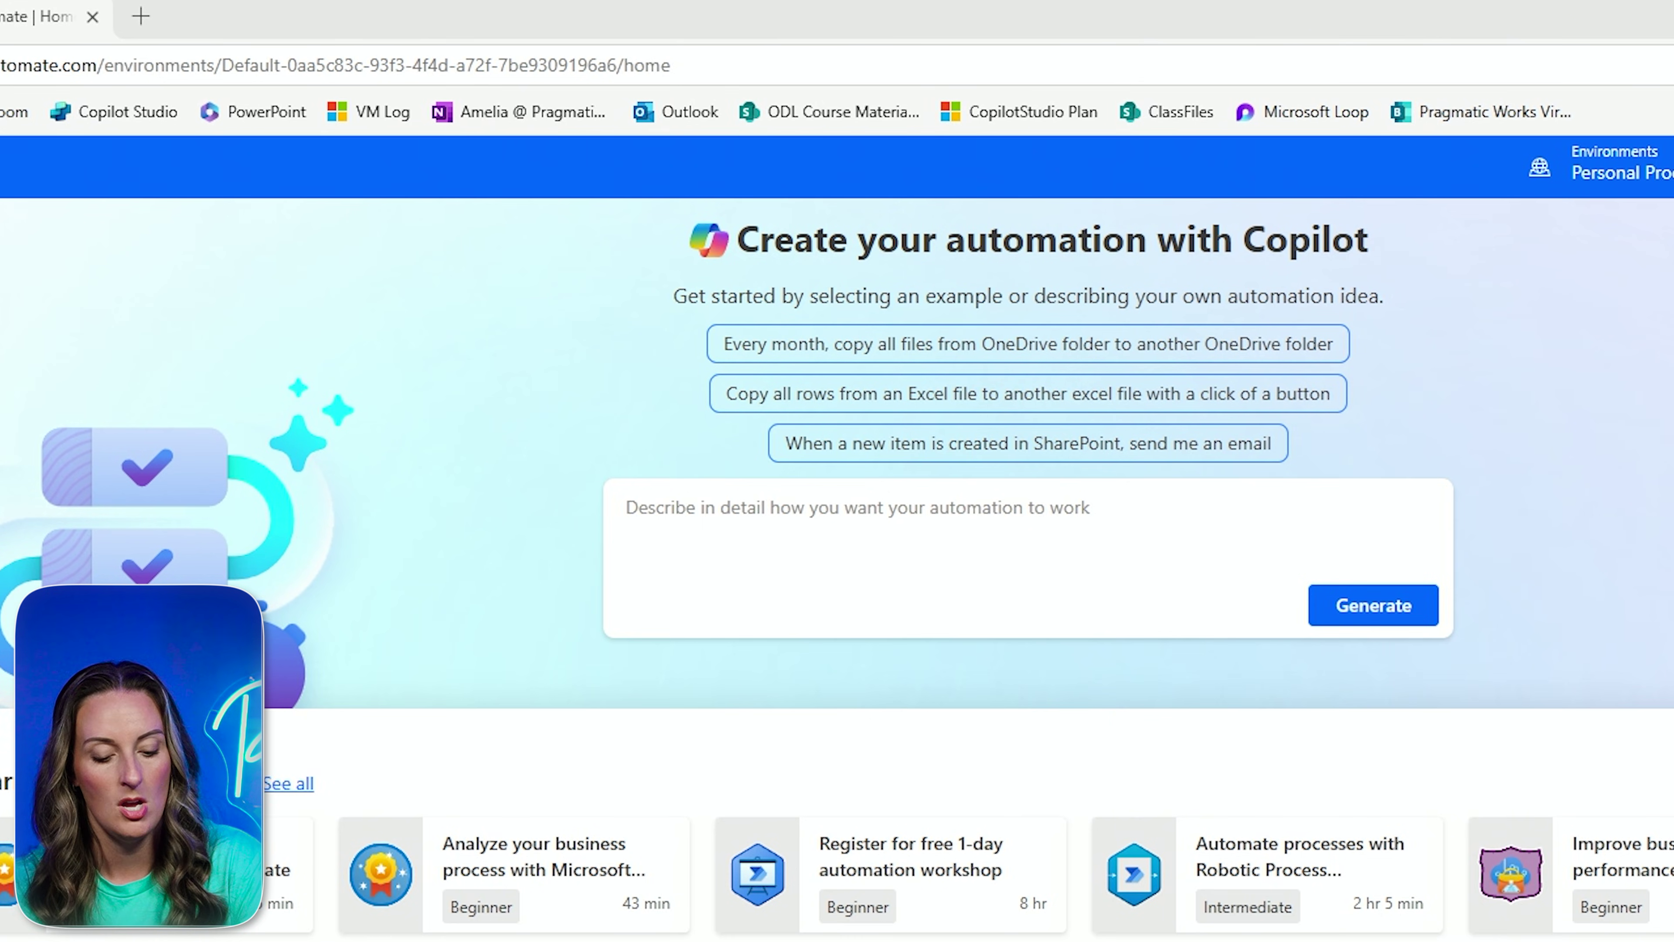
- Paste the prepared 'Project Documents' folder workflow description into the Copilot automation box
{"action": "left_click", "coordinate": [750, 522]}
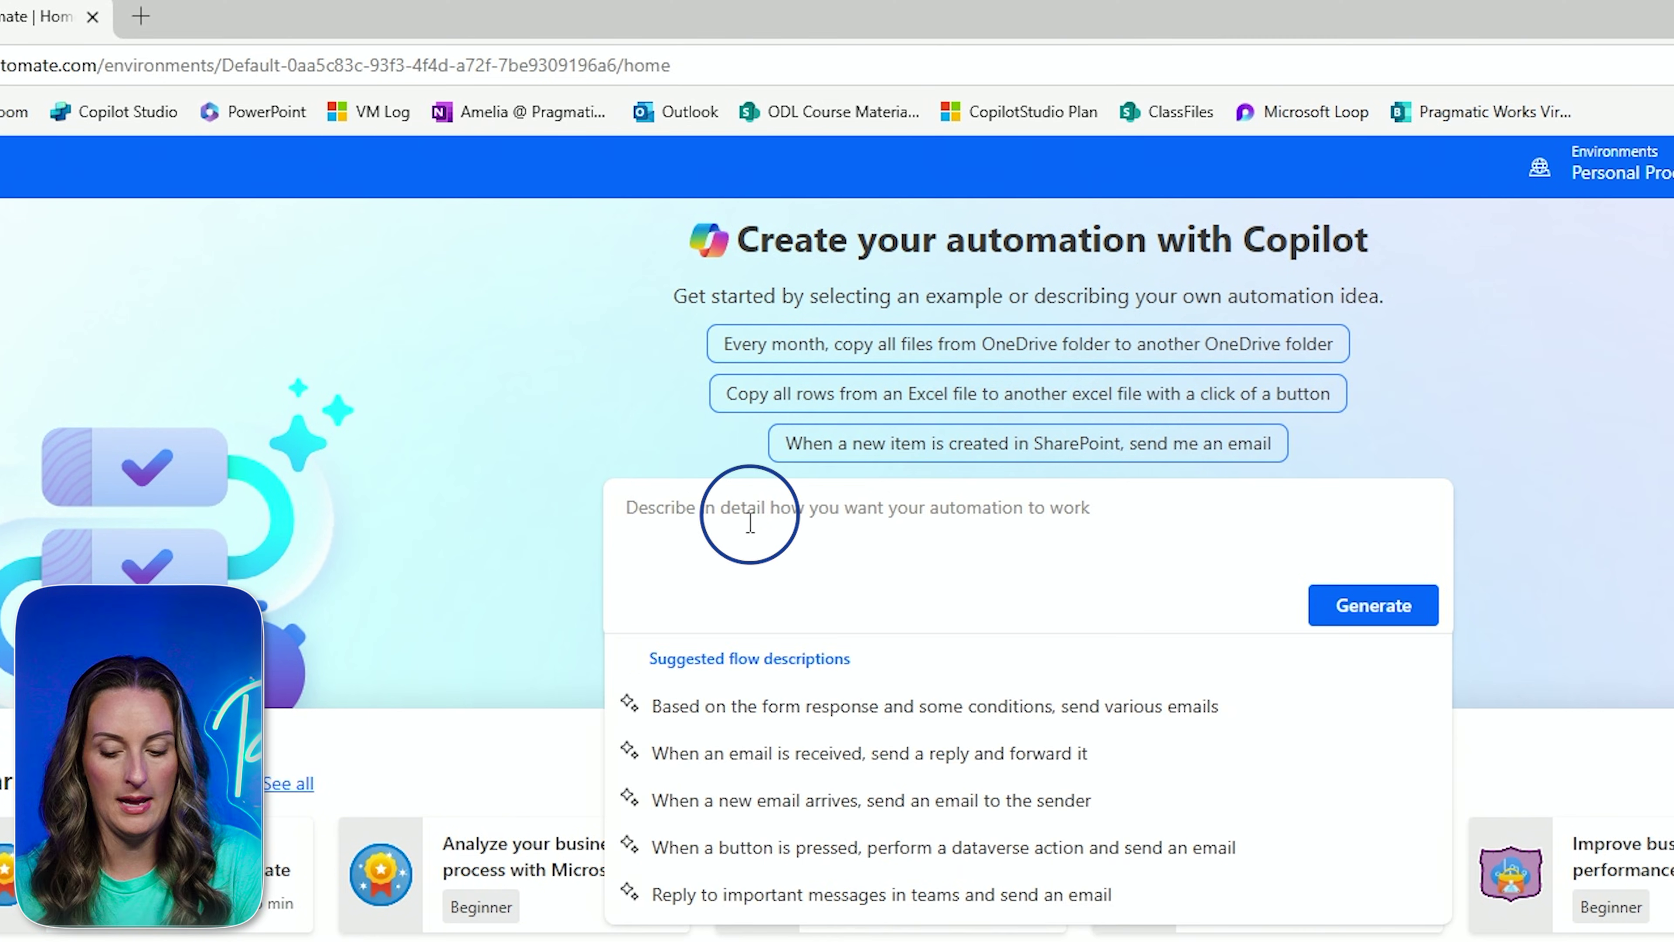
{"action": "type", "text": "Create a workflow that sends an email notification to the team whenever a new file is added to the 'Project Documents' folder in OneDrive. Include the file name and a link to the file in the email."}
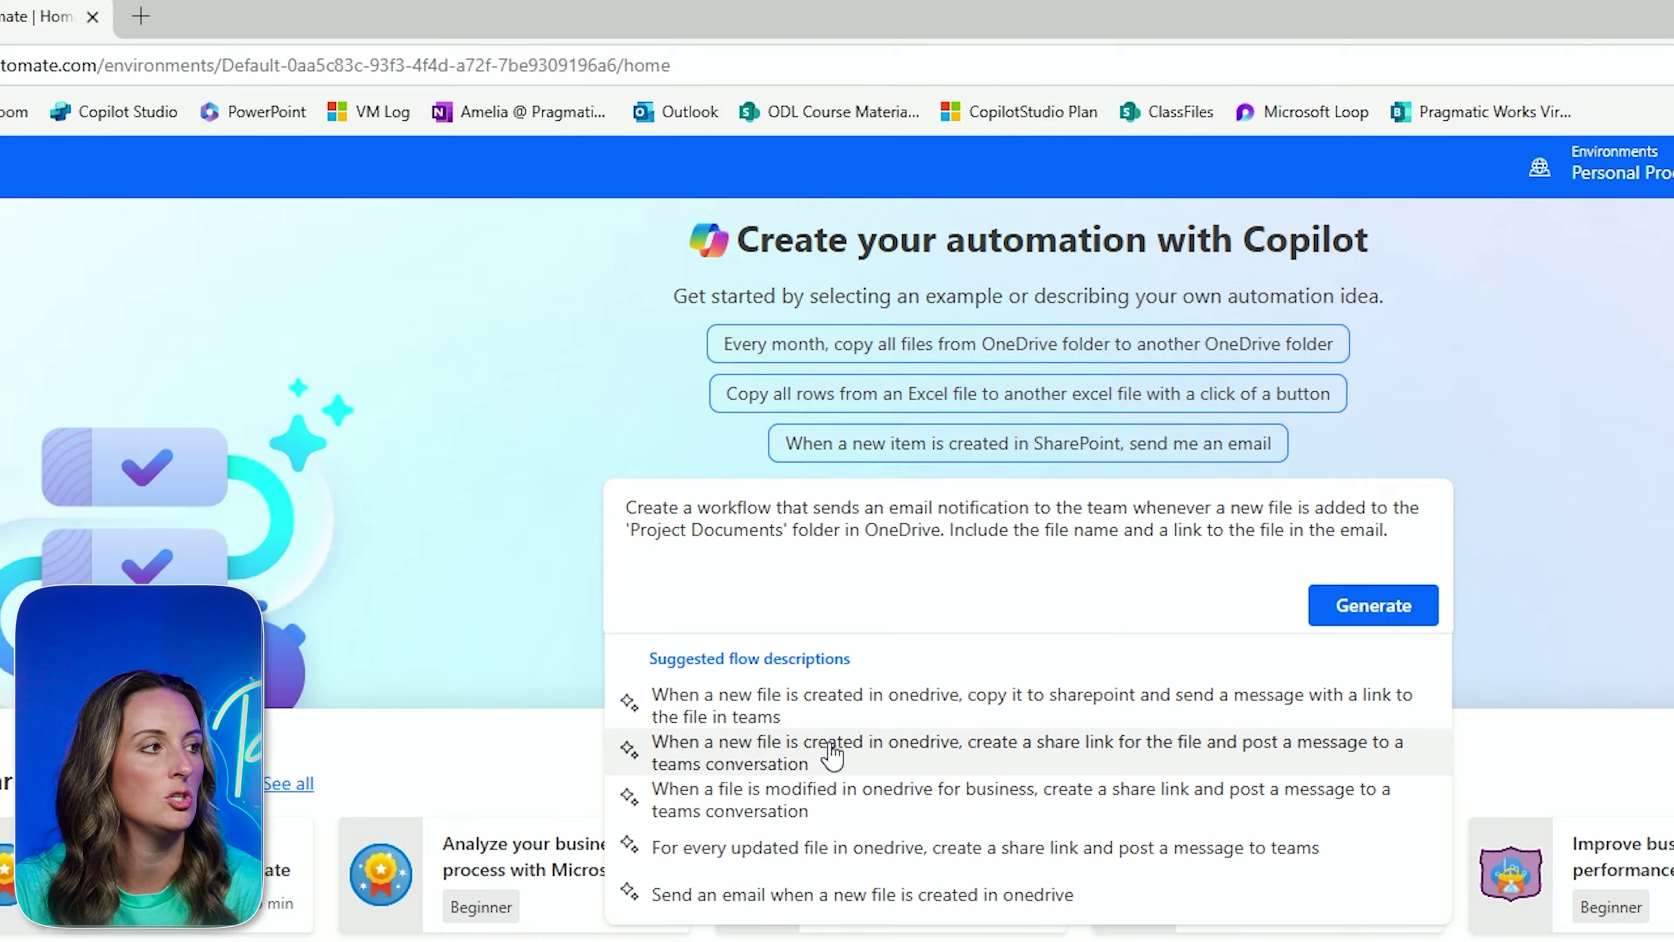
- Choose the OneDrive share-link and Teams message suggestion and keep Copilot's generated flow
{"action": "right_click", "coordinate": [828, 751]}
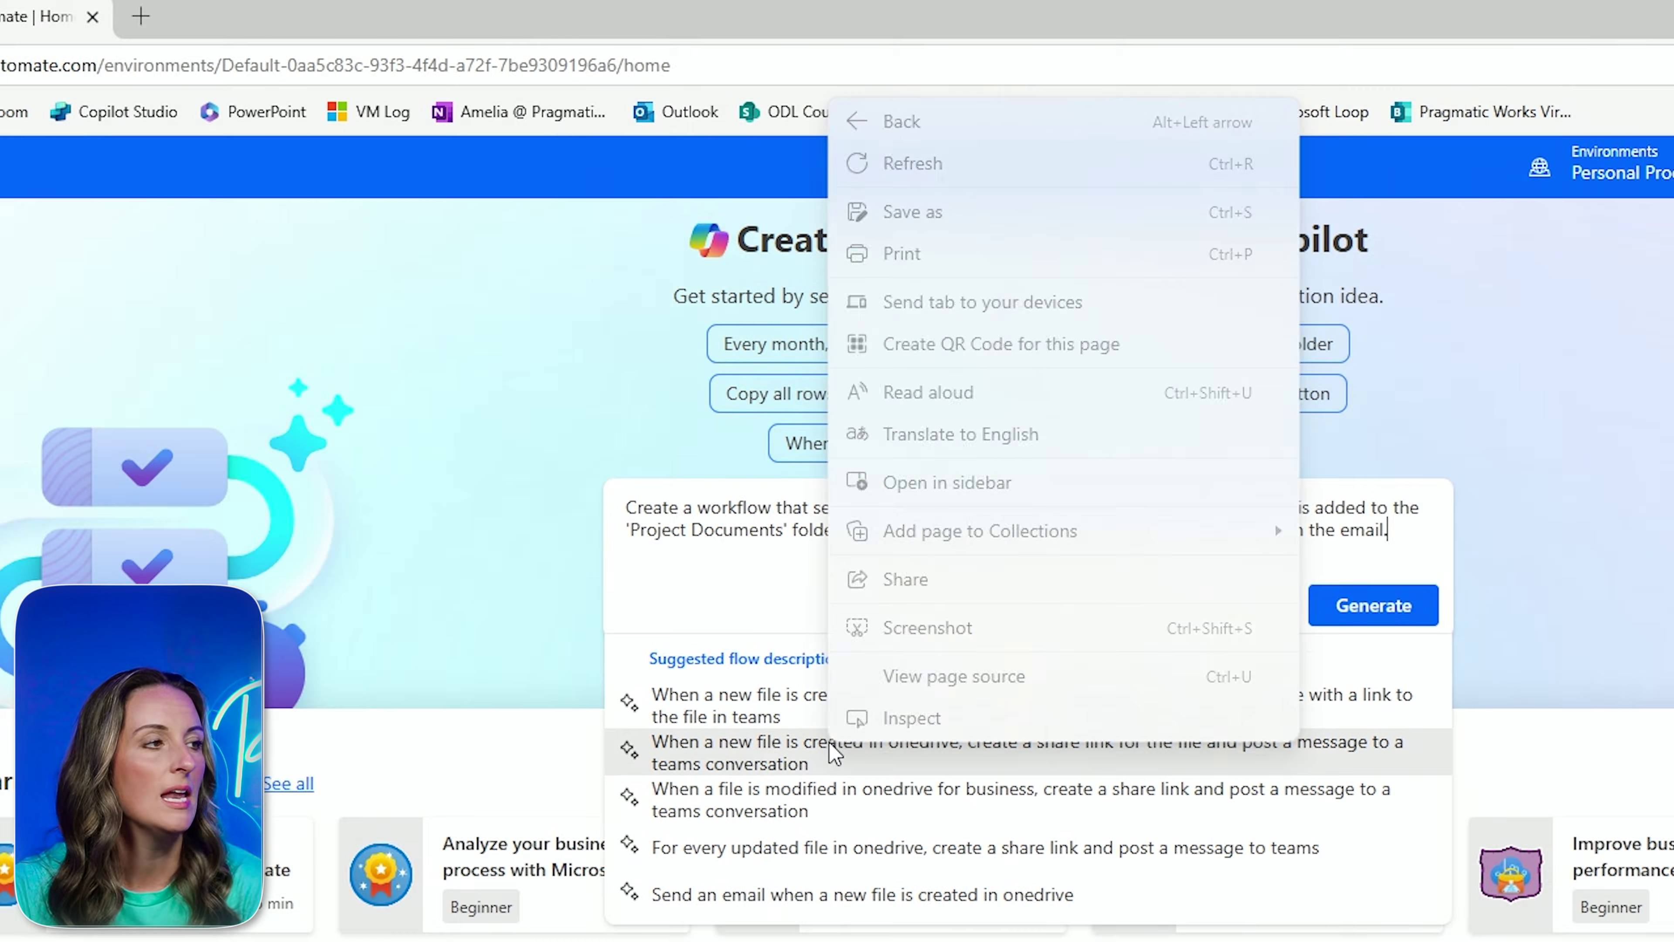
{"action": "left_click", "coordinate": [787, 752]}
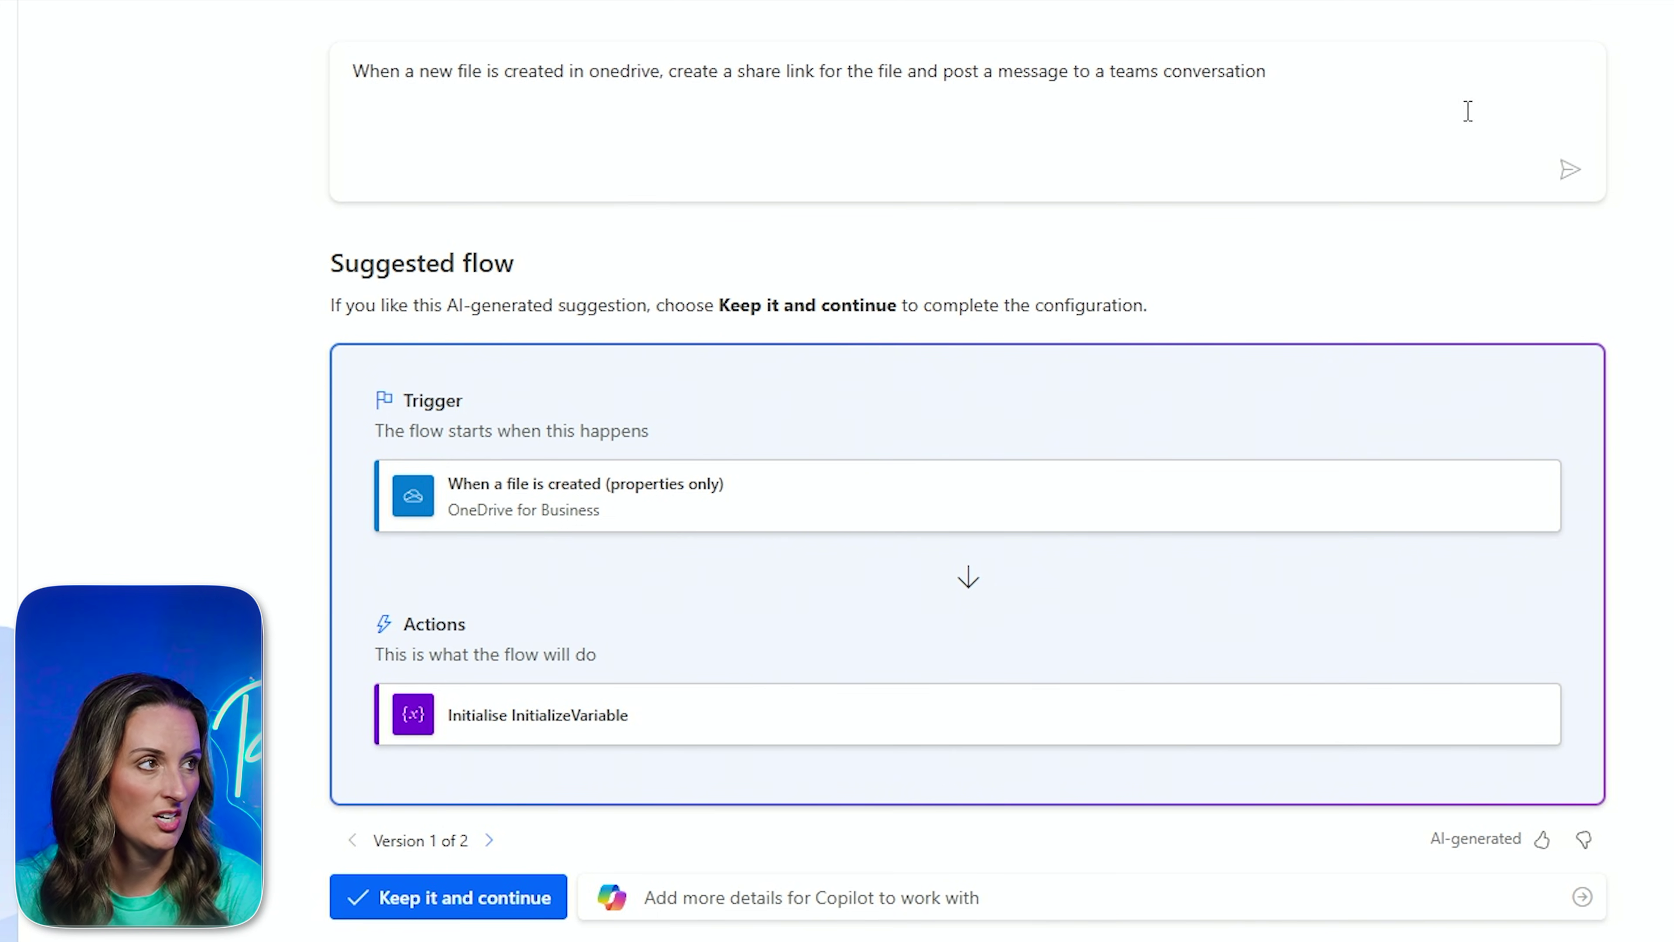
{"action": "left_click", "coordinate": [1360, 84]}
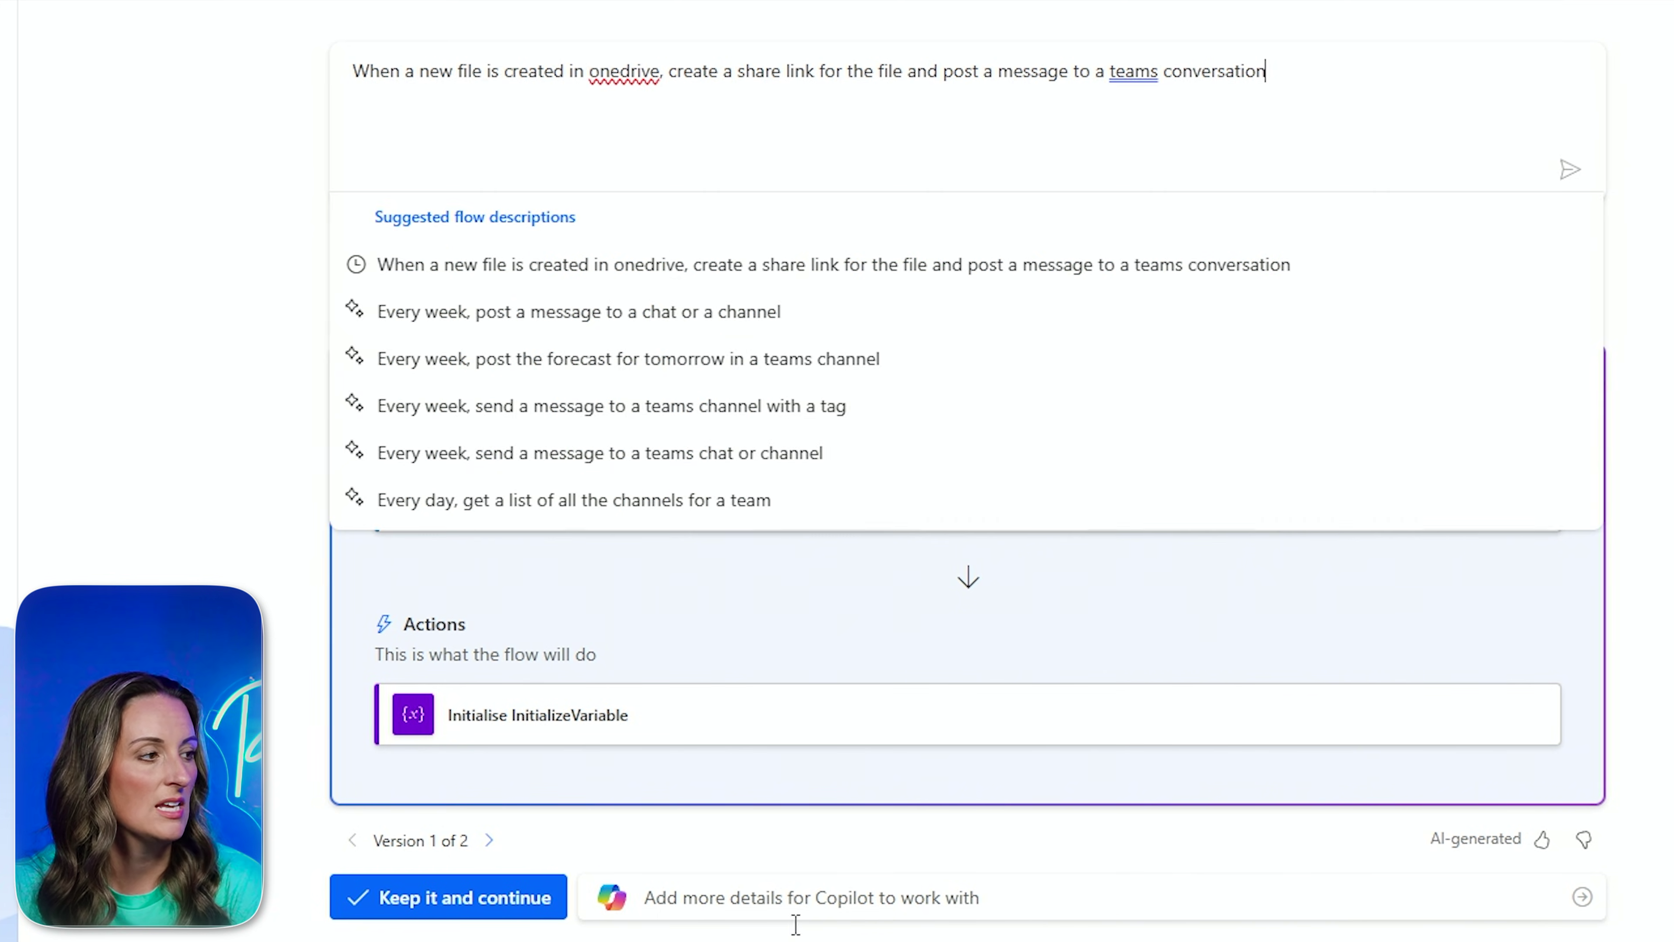
{"action": "key", "text": "Escape"}
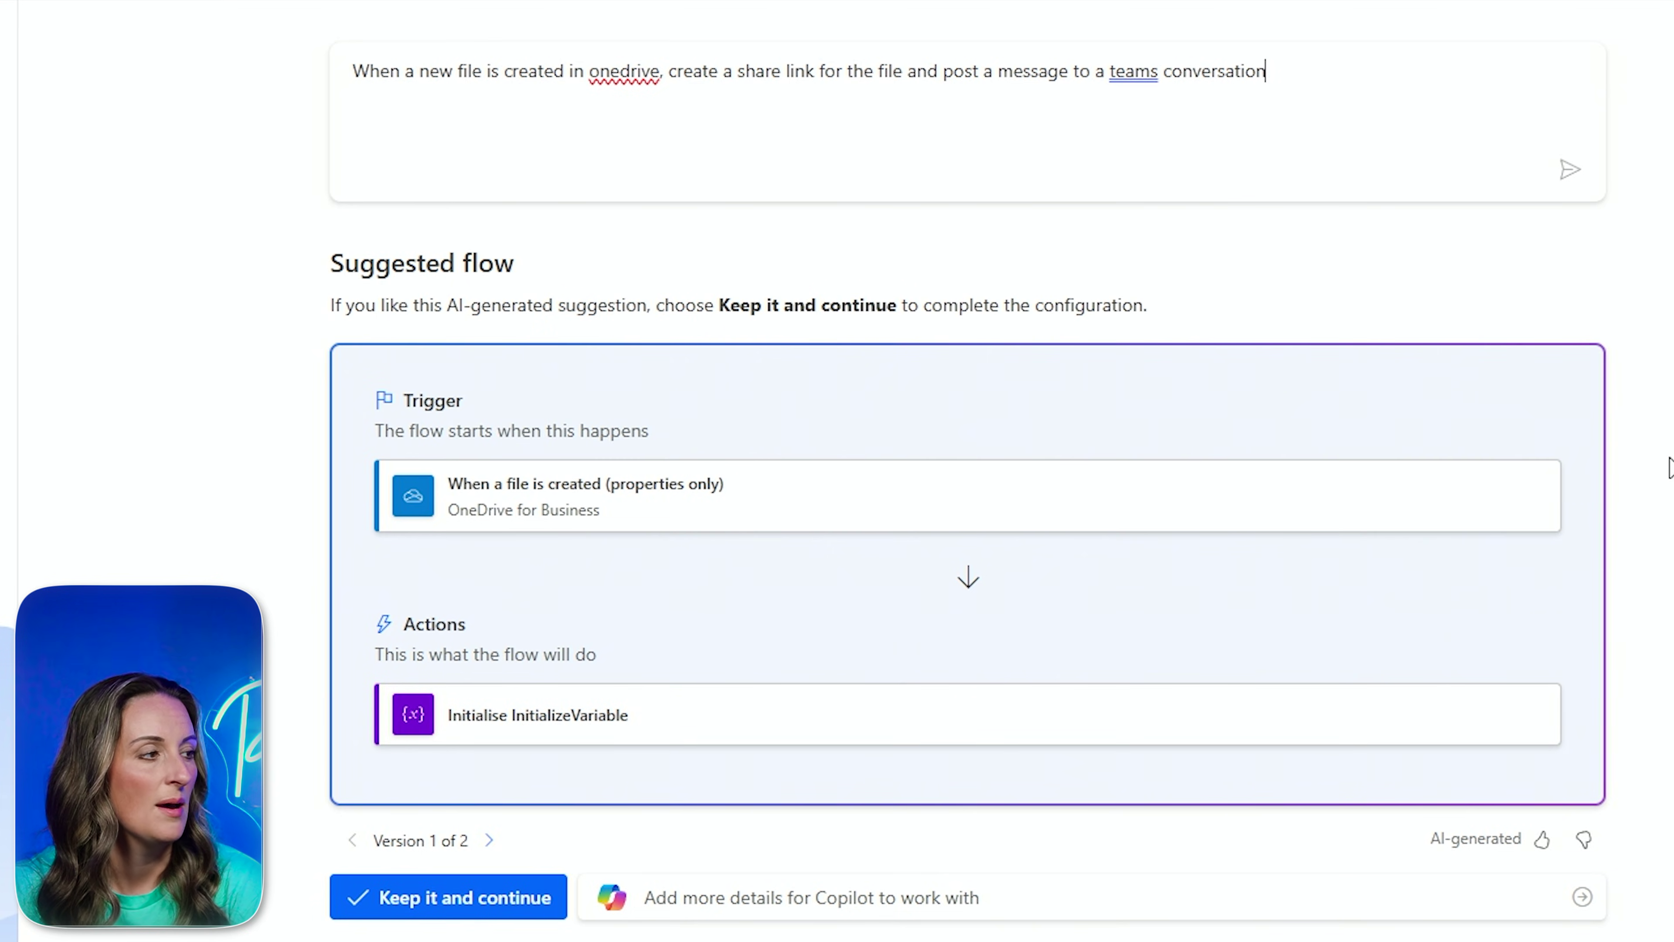
{"action": "left_click", "coordinate": [447, 917]}
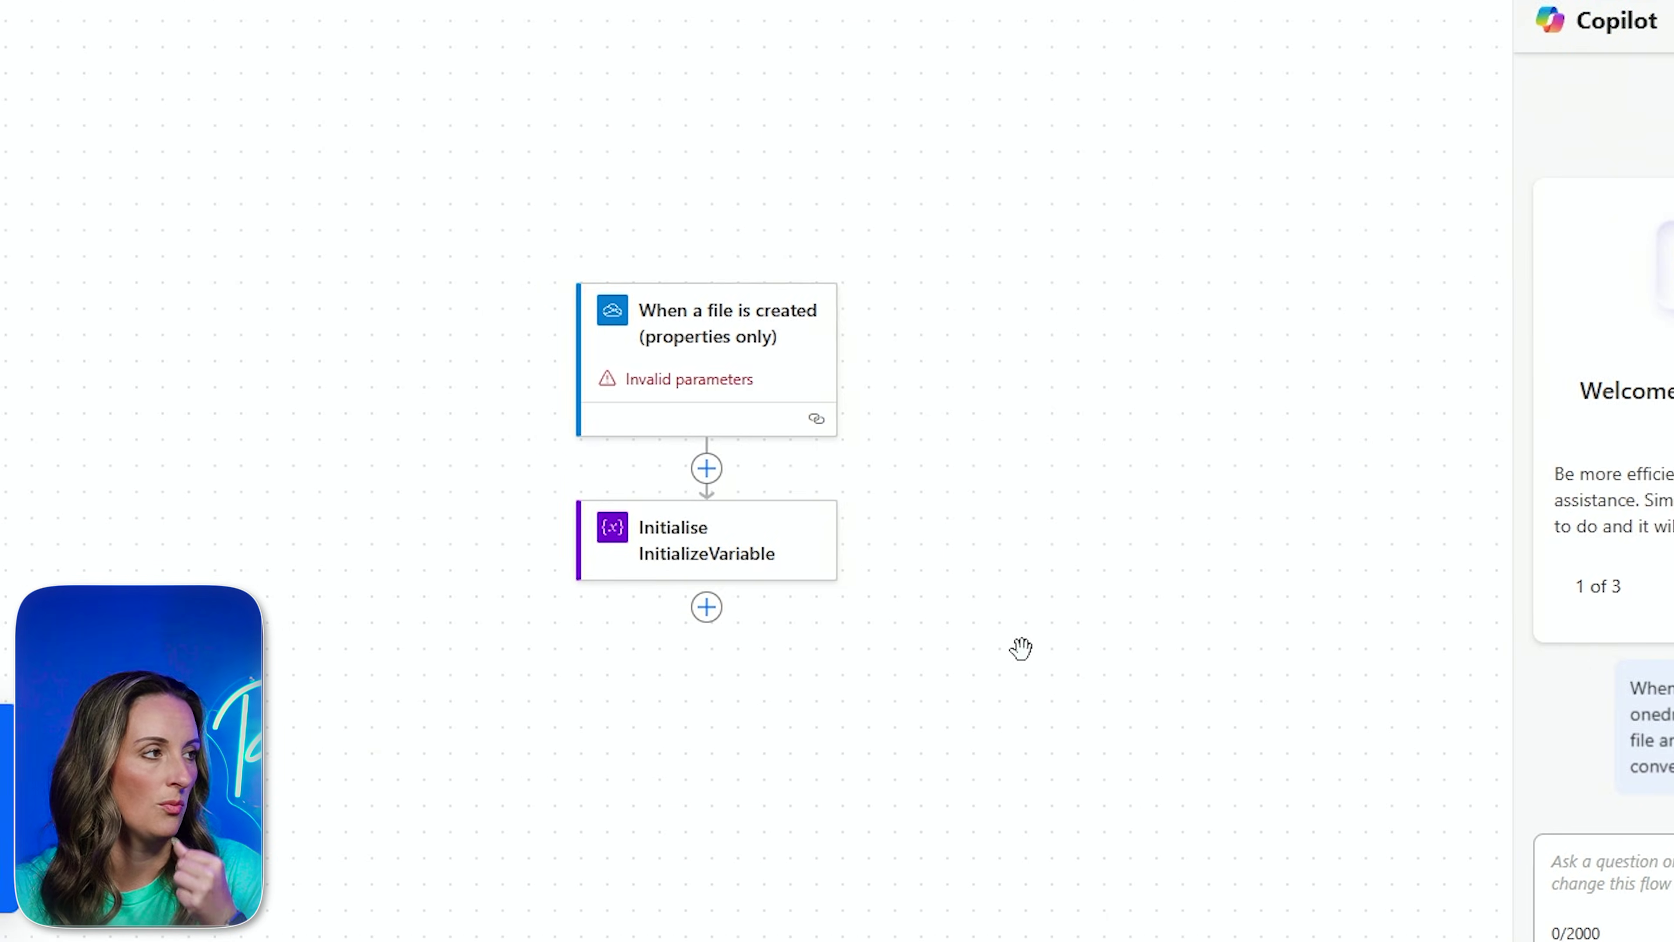
- Inspect the 'When a file is created' trigger and the Initialise variable step settings
{"action": "left_click", "coordinate": [1279, 343]}
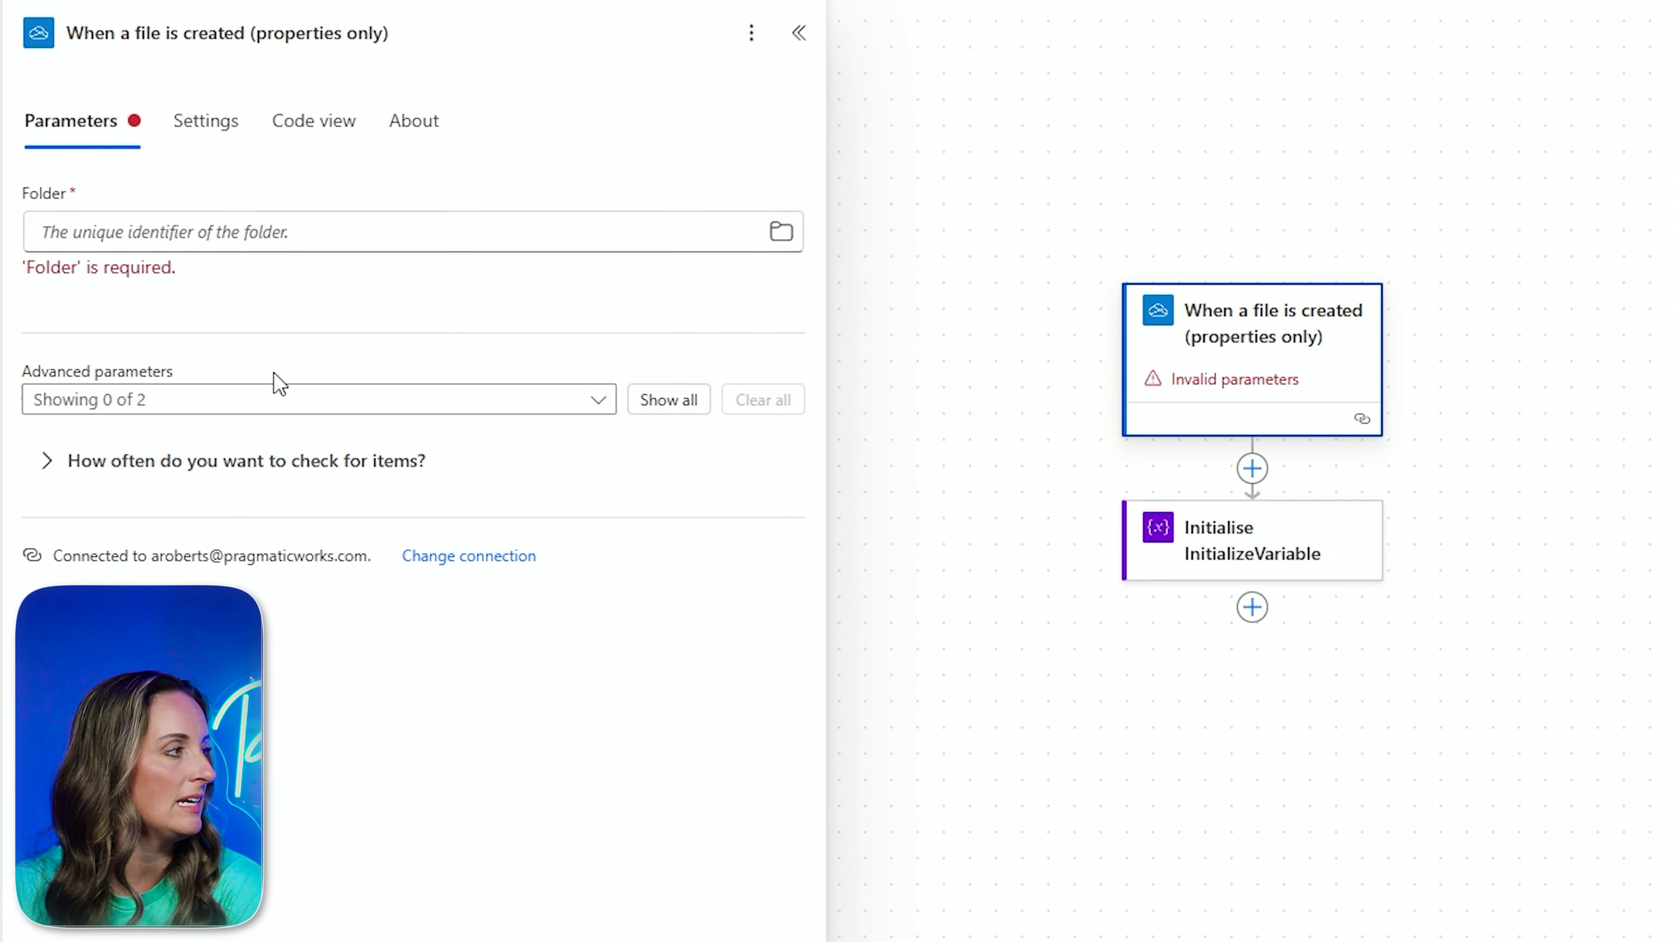
{"action": "left_click", "coordinate": [1229, 549]}
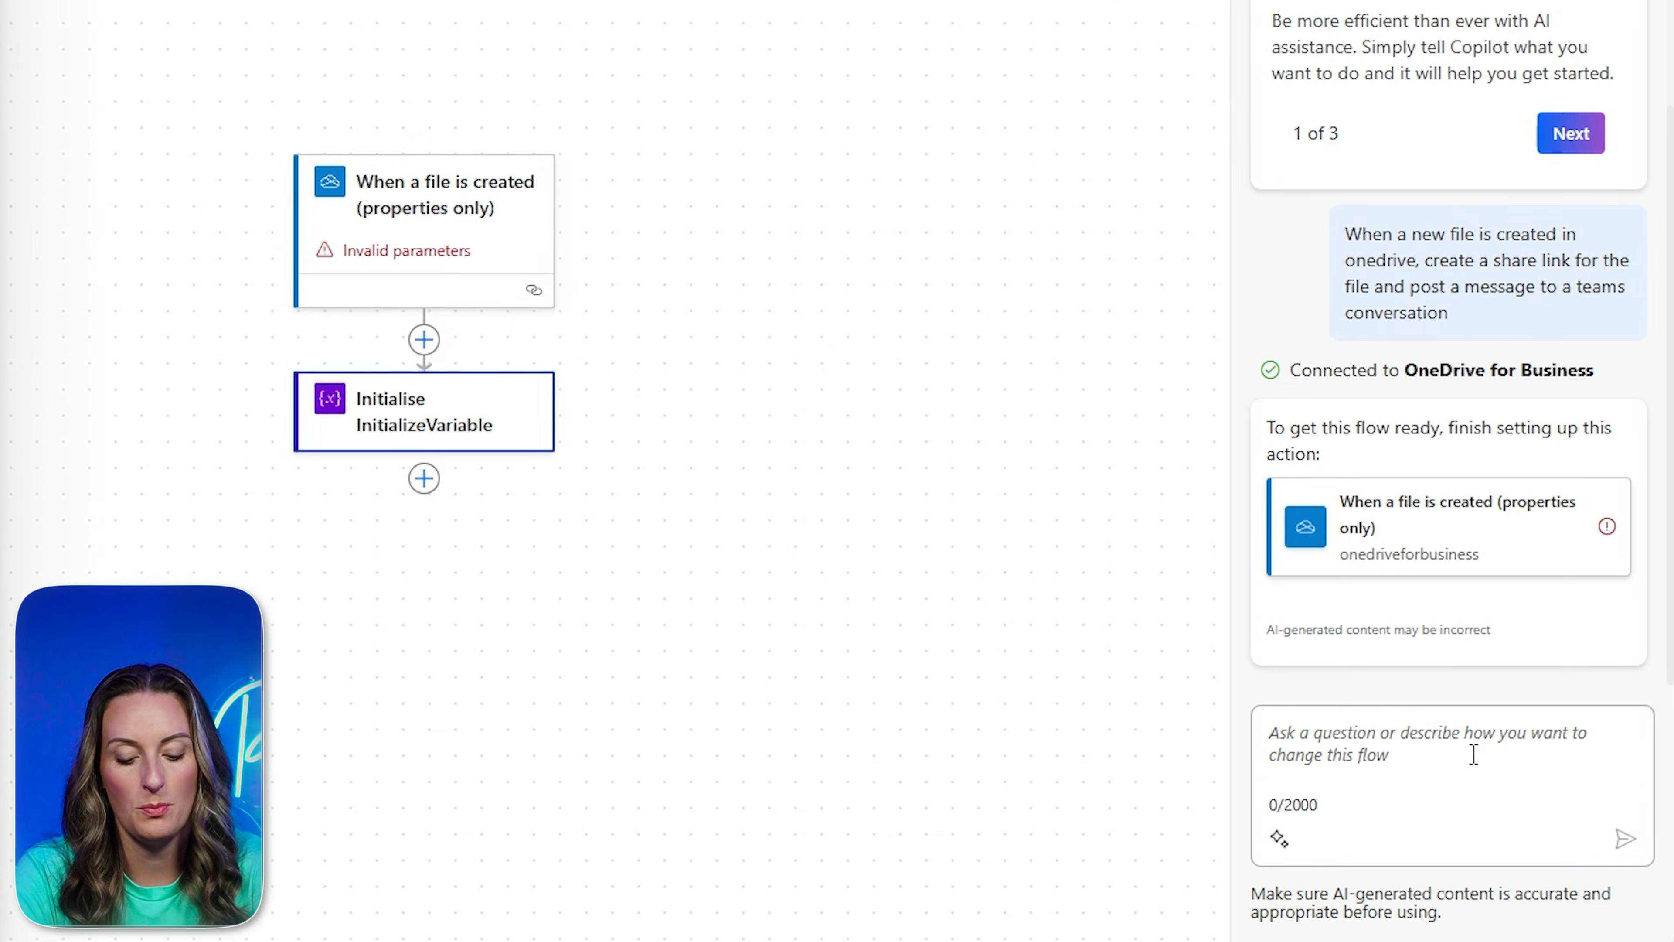
- Ask Copilot to add a Teams chat or channel message including the variable, fixing 'witht he' and 'team' first
{"action": "type", "text": "add a card "}
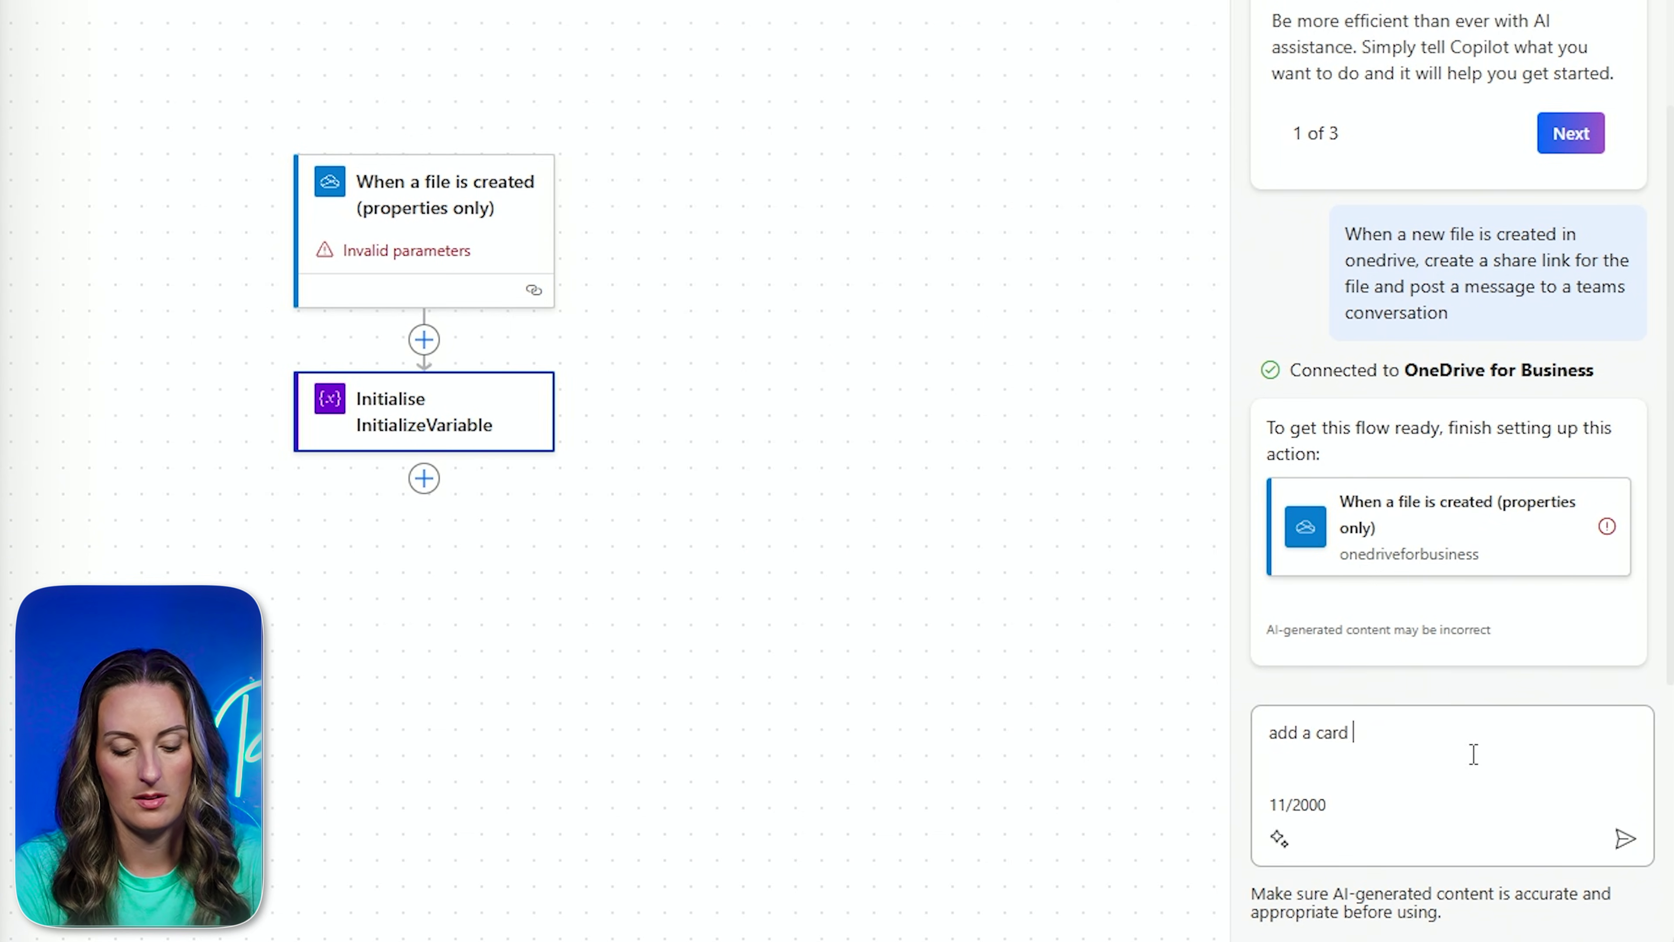
{"action": "type", "text": "to send a message in team chat or channel "}
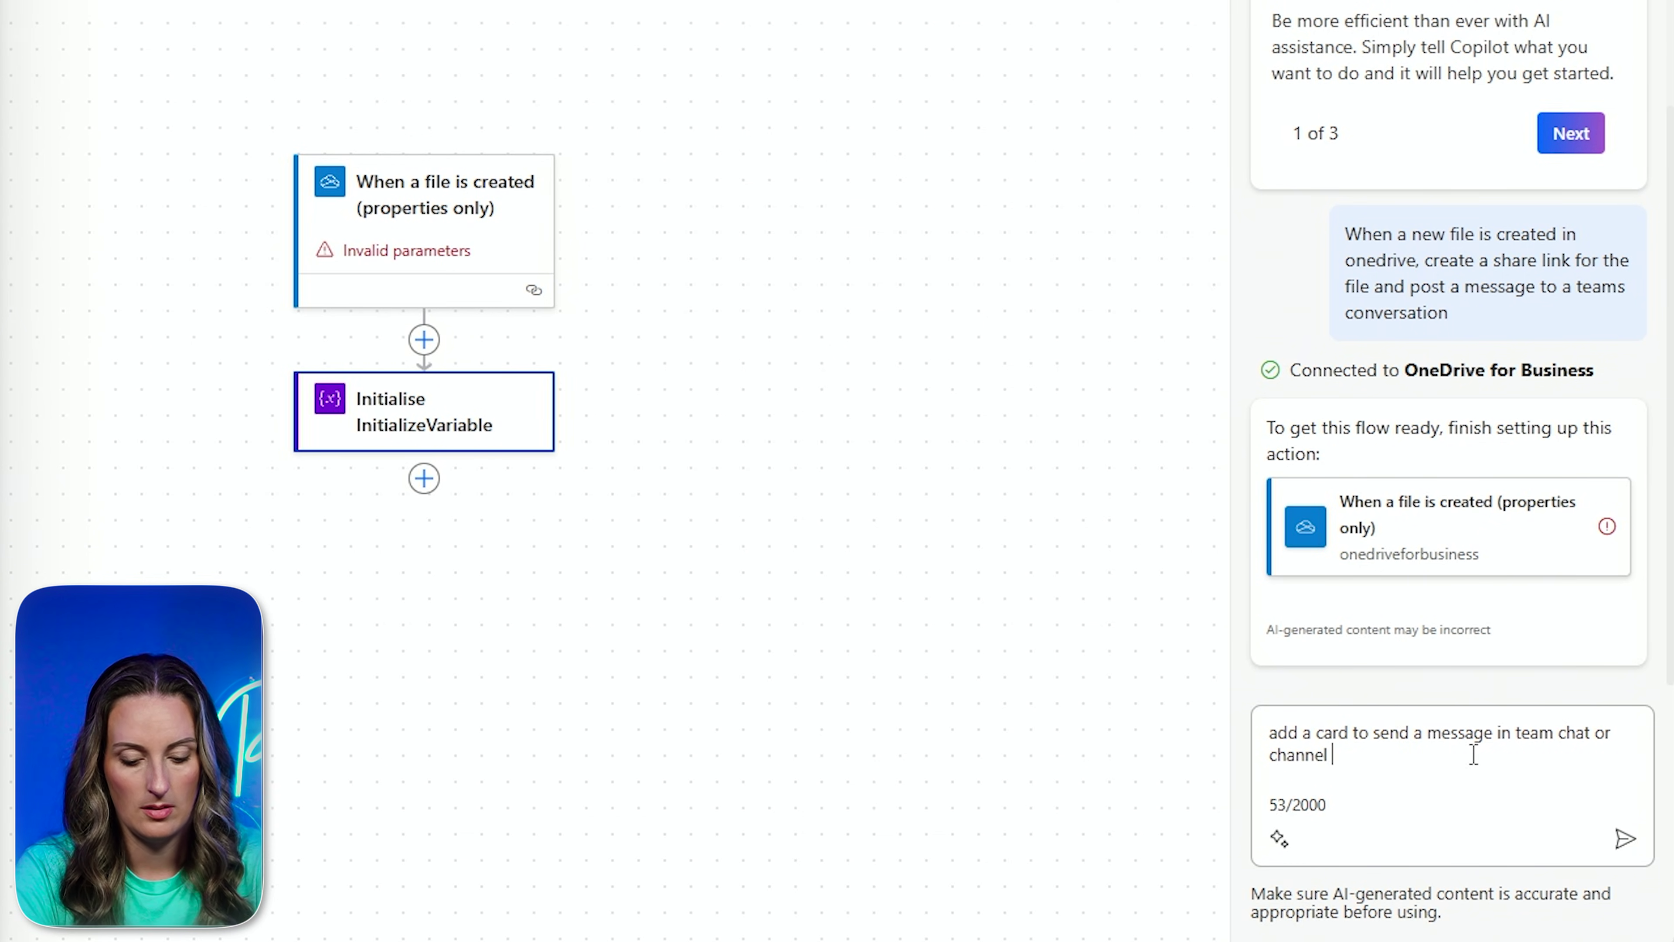
{"action": "type", "text": "witht he variable included in the message"}
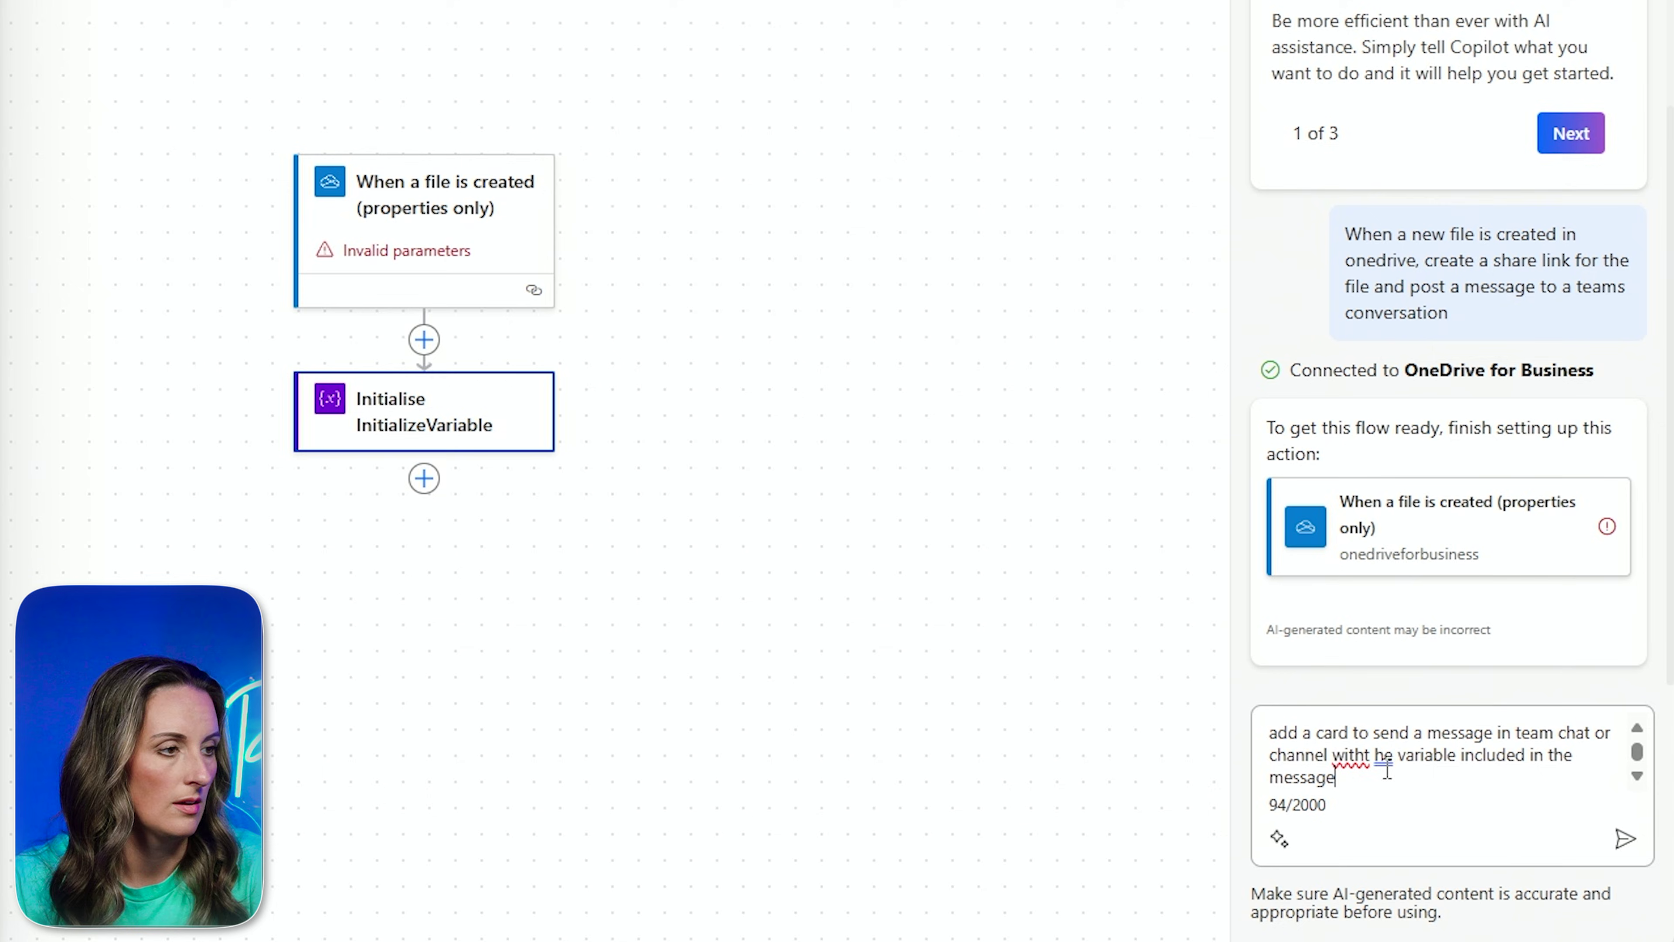
{"action": "right_click", "coordinate": [1350, 754]}
{"action": "left_click", "coordinate": [1160, 660]}
{"action": "left_click", "coordinate": [1393, 755]}
{"action": "type", "text": "t"}
{"action": "left_click", "coordinate": [1552, 732]}
{"action": "type", "text": "s"}
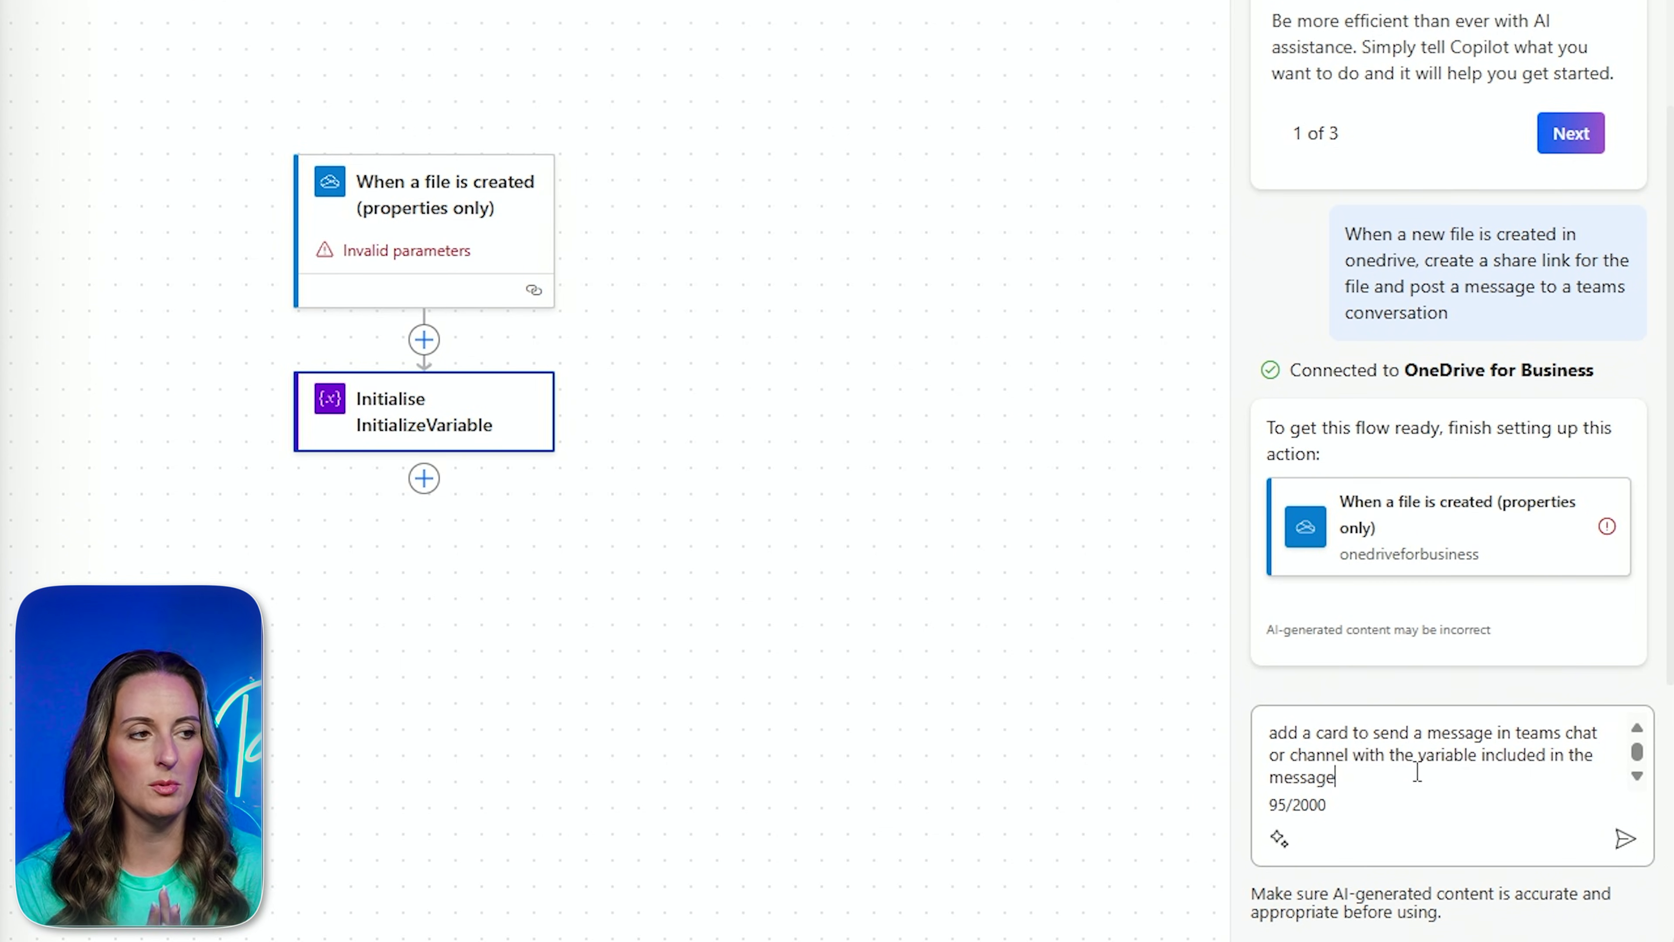
{"action": "key", "text": "Return"}
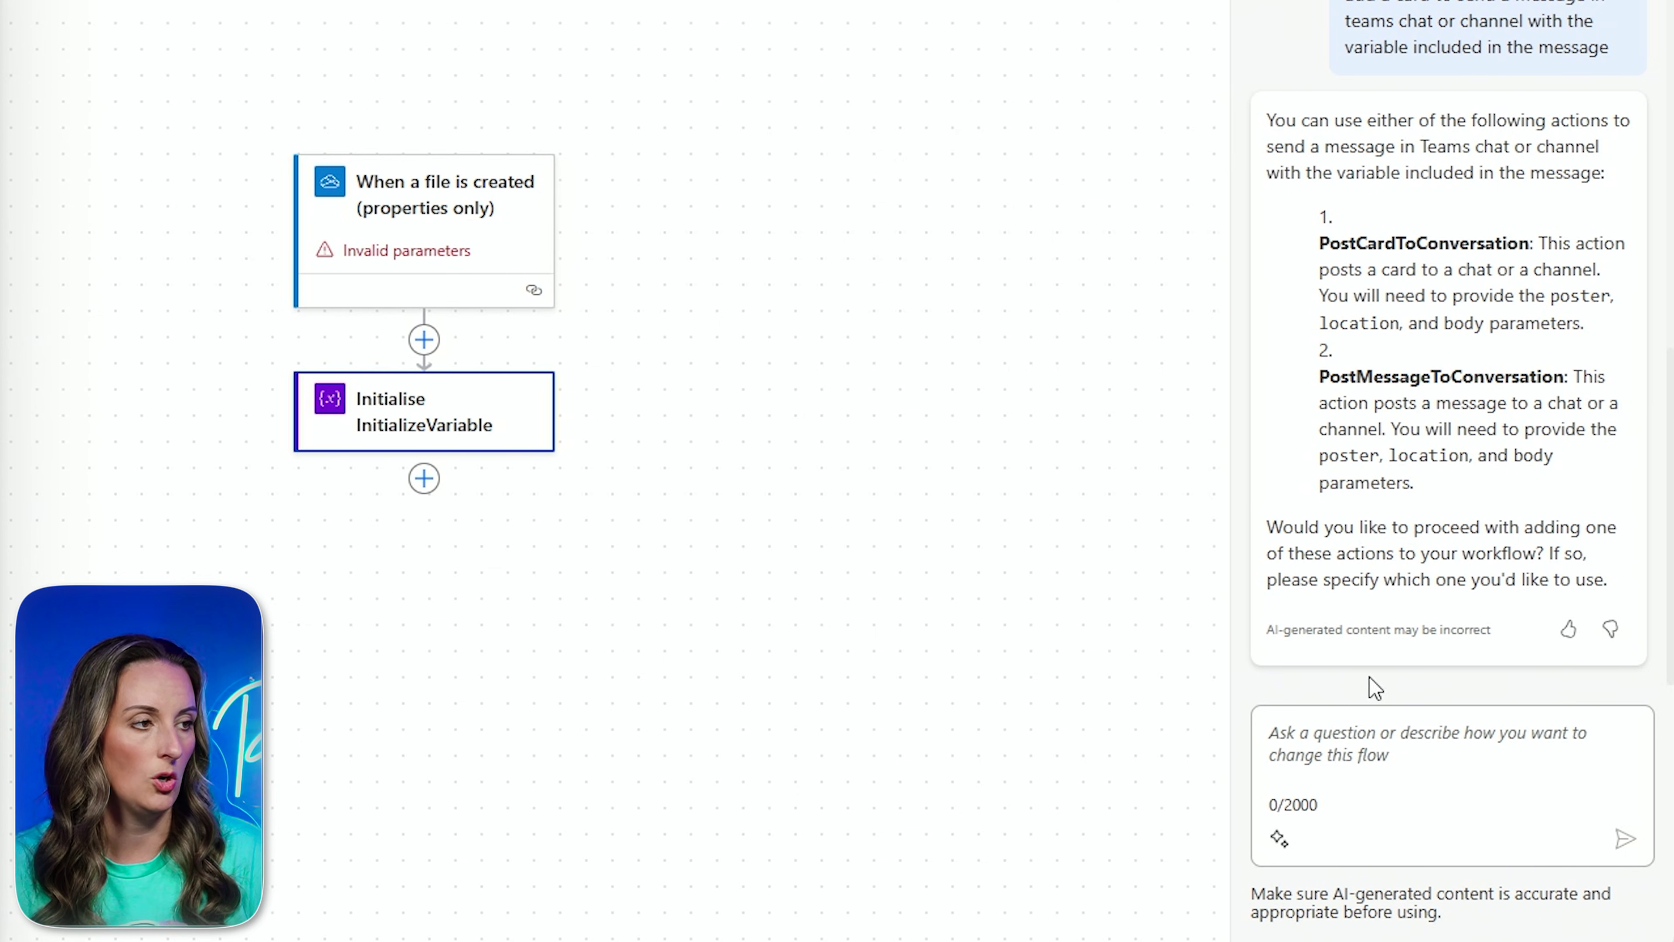
- Reply 'number 2' to add PostMessageToConversation, then select the new step on the canvas
{"action": "left_click", "coordinate": [1386, 729]}
{"action": "type", "text": "number 2"}
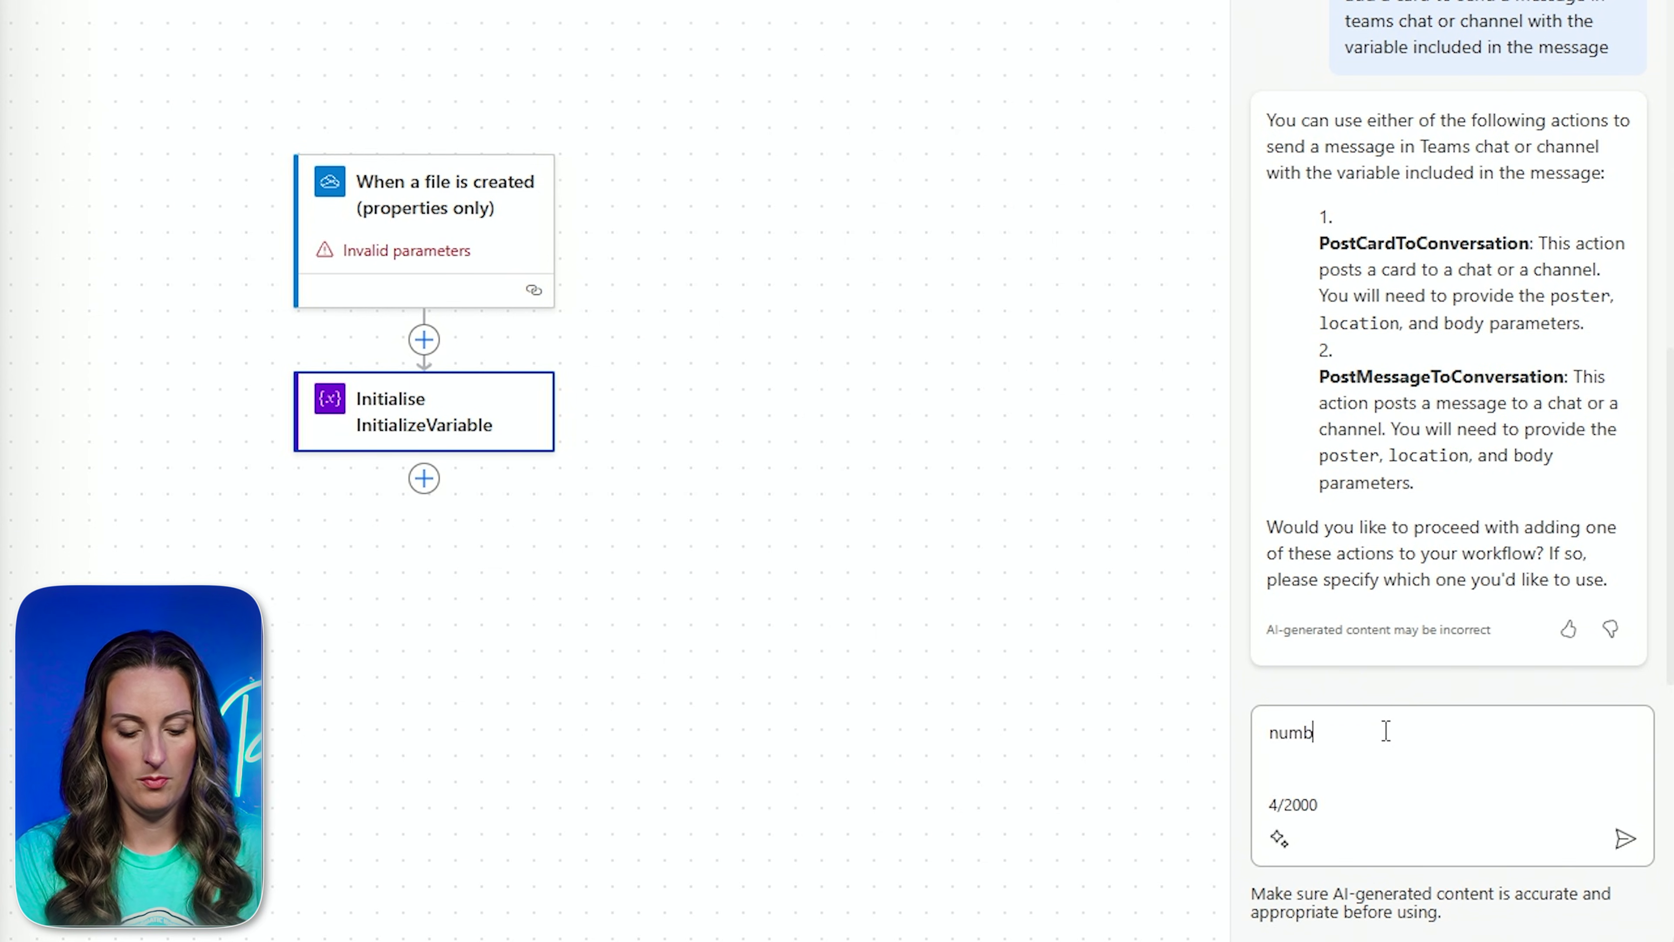
{"action": "key", "text": "Return"}
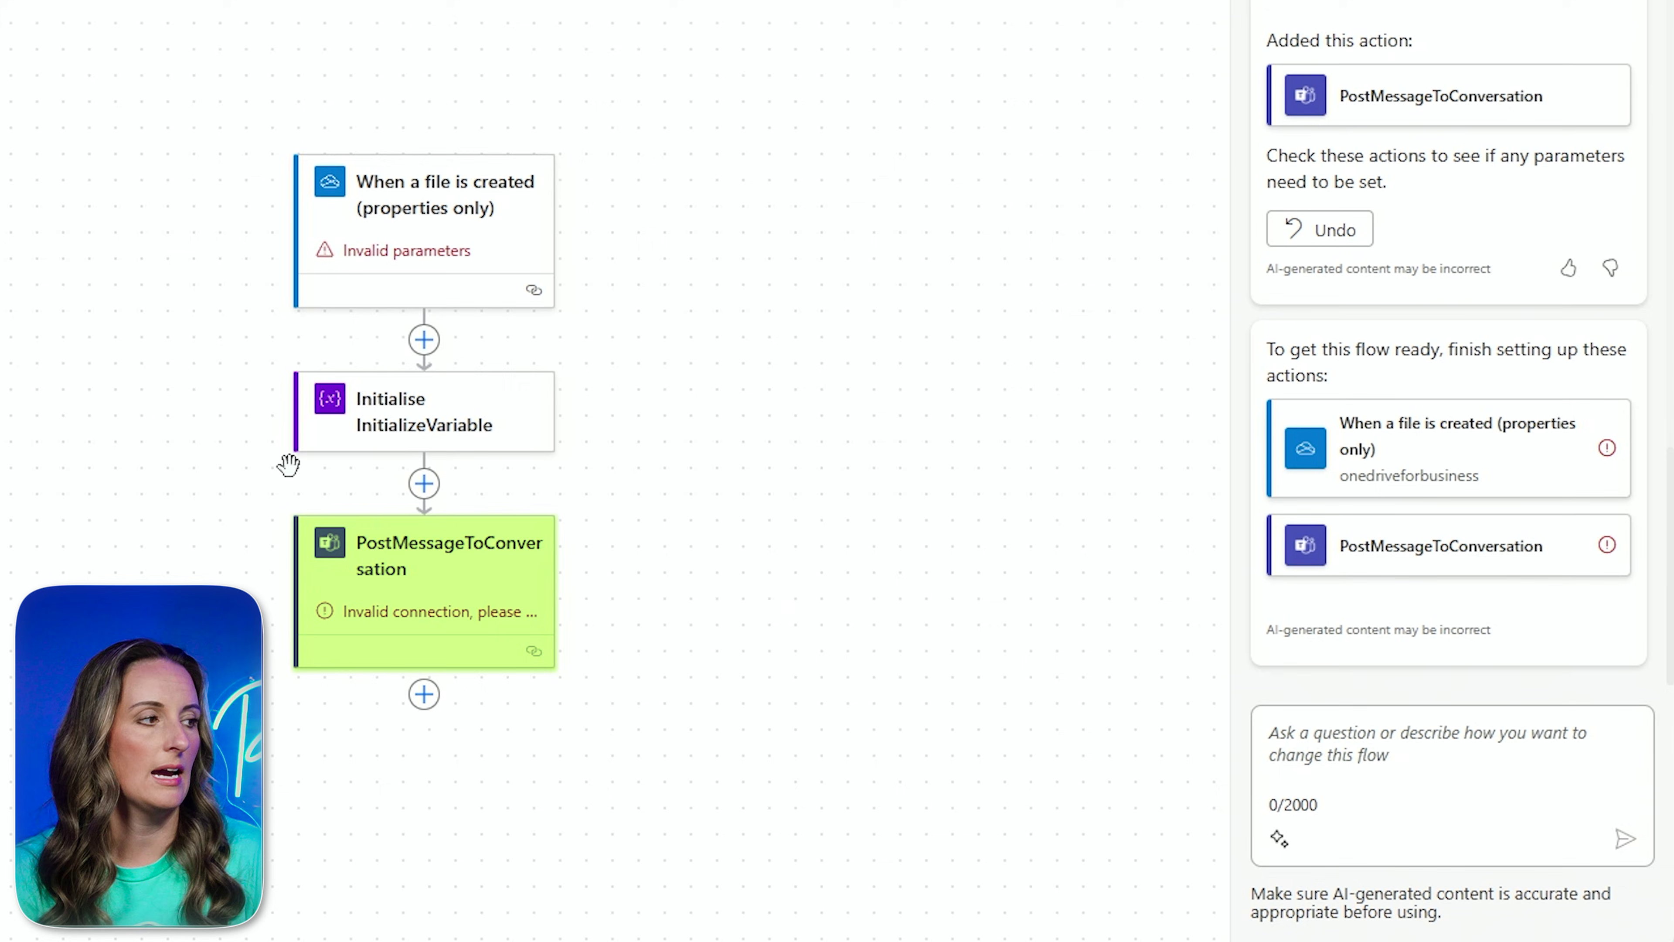
{"action": "left_click", "coordinate": [472, 585]}
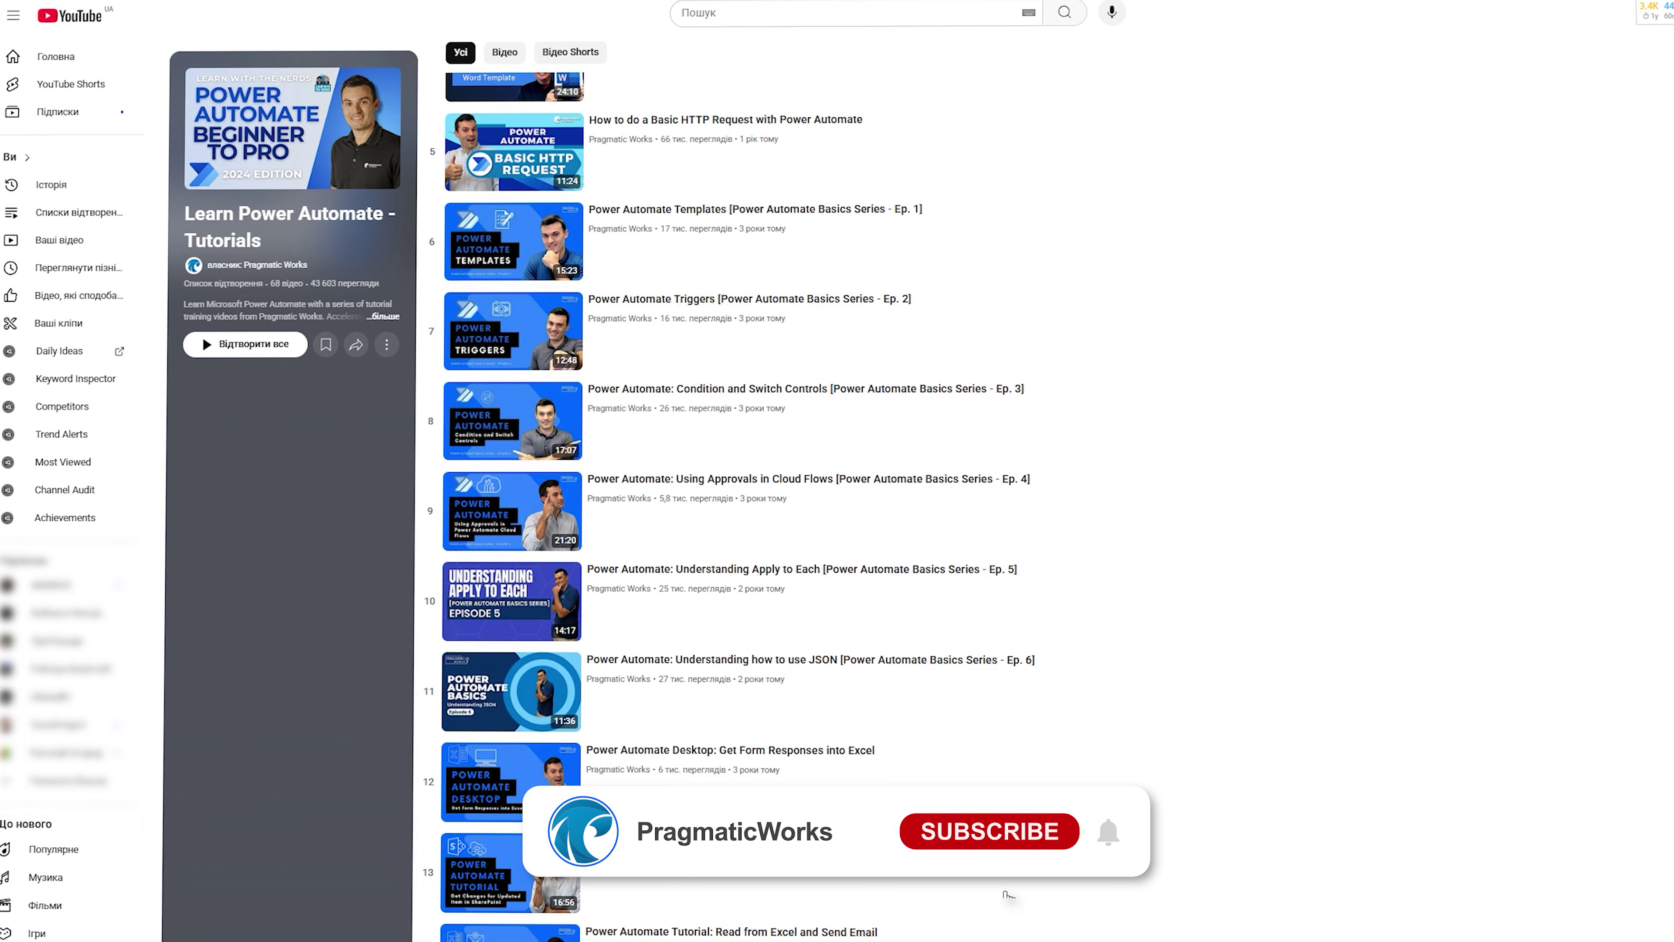
{"action": "scroll", "coordinate": [725, 495], "scroll_direction": "down", "scroll_amount": 5}
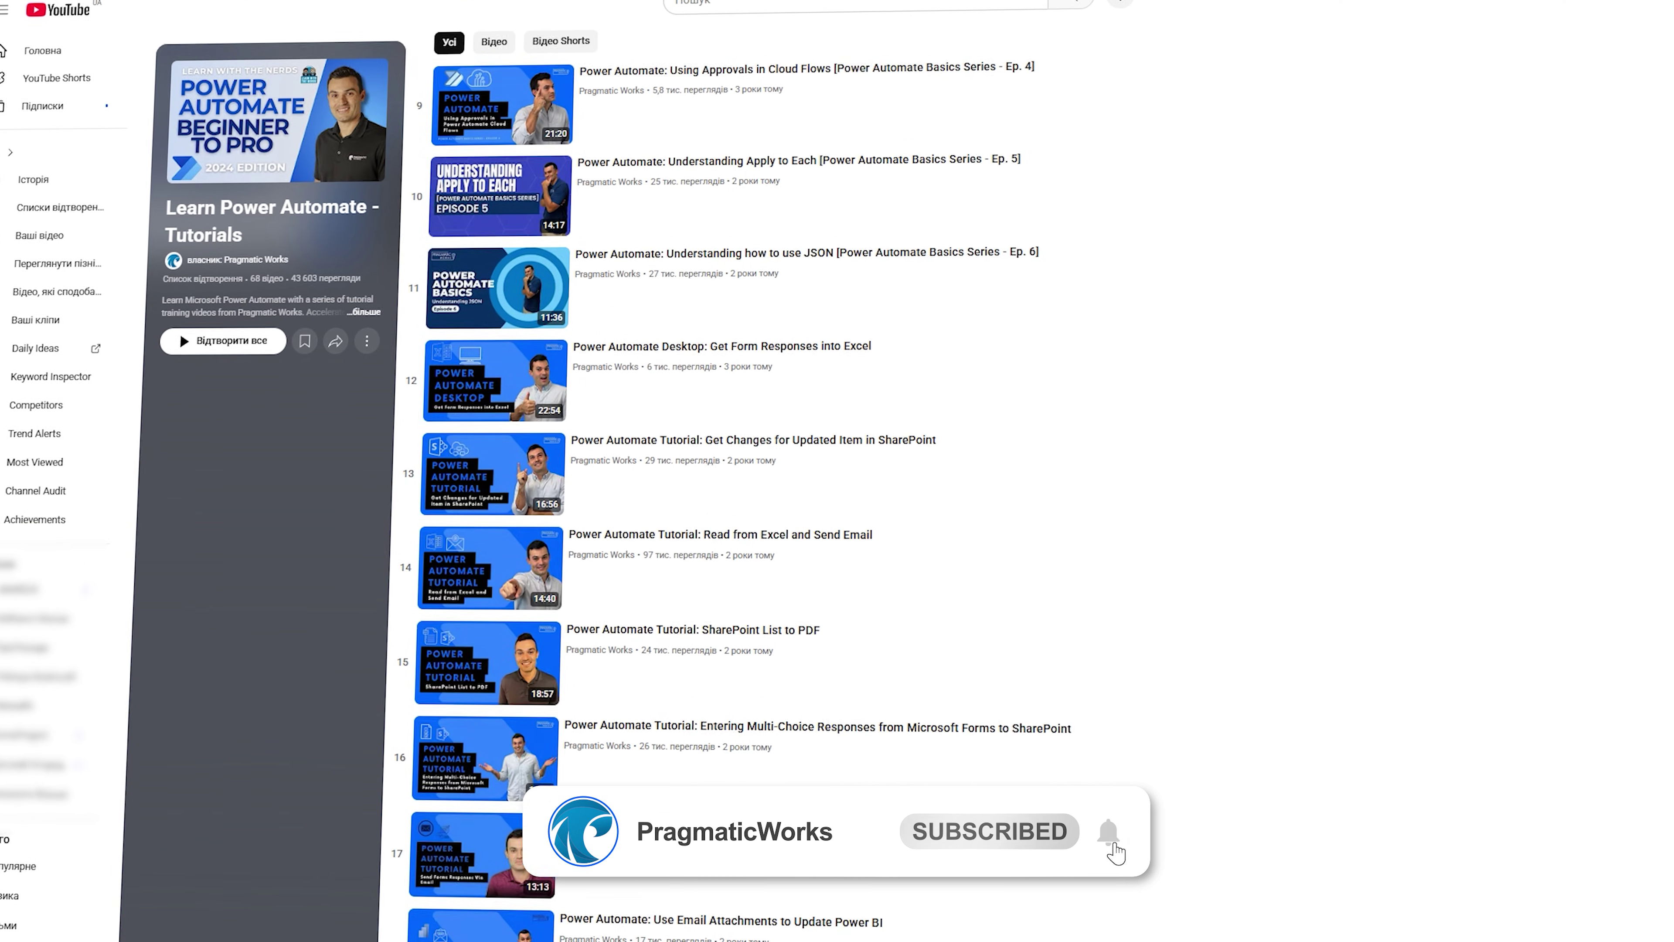